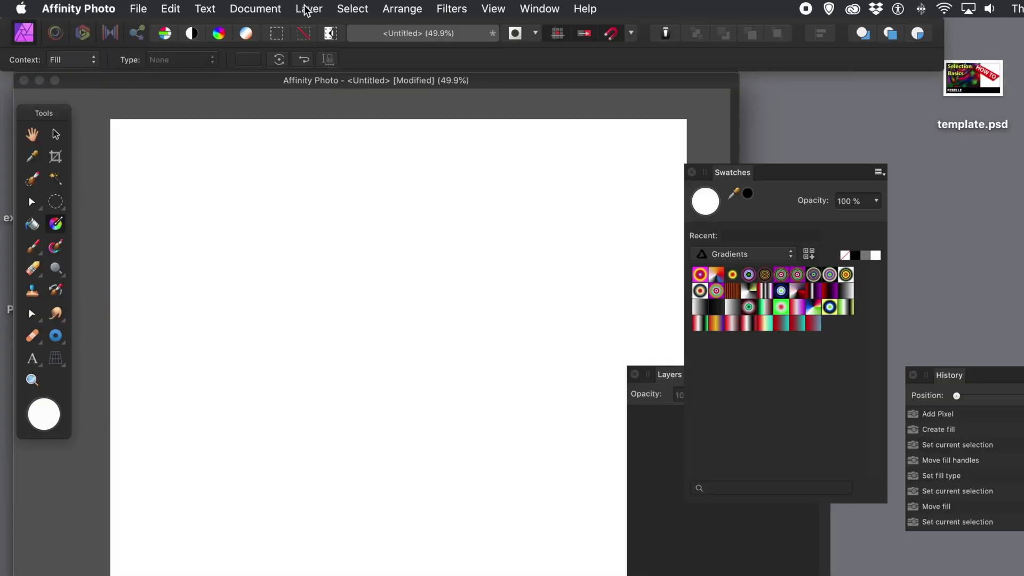
Add a new pixel layer via Layer > New Layer and fill it with a white-to-grey gradient
left_click(308, 9)
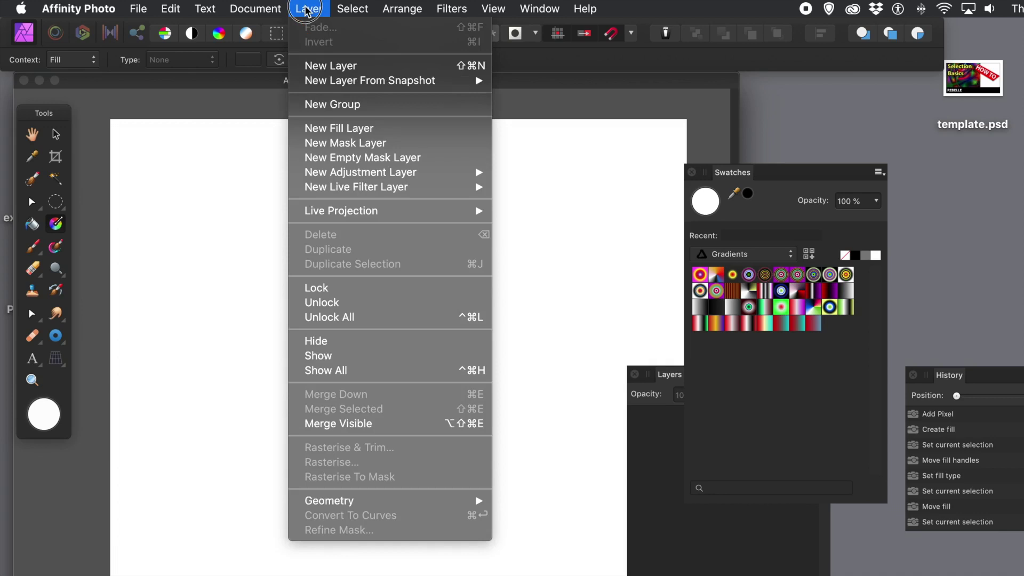
left_click(338, 68)
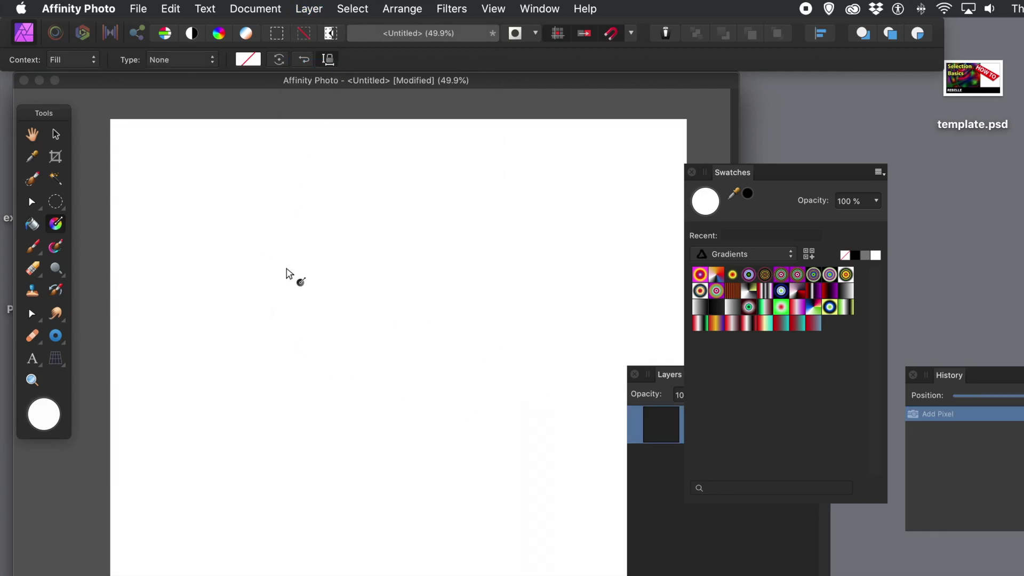
left_click_drag(228, 236, 533, 362)
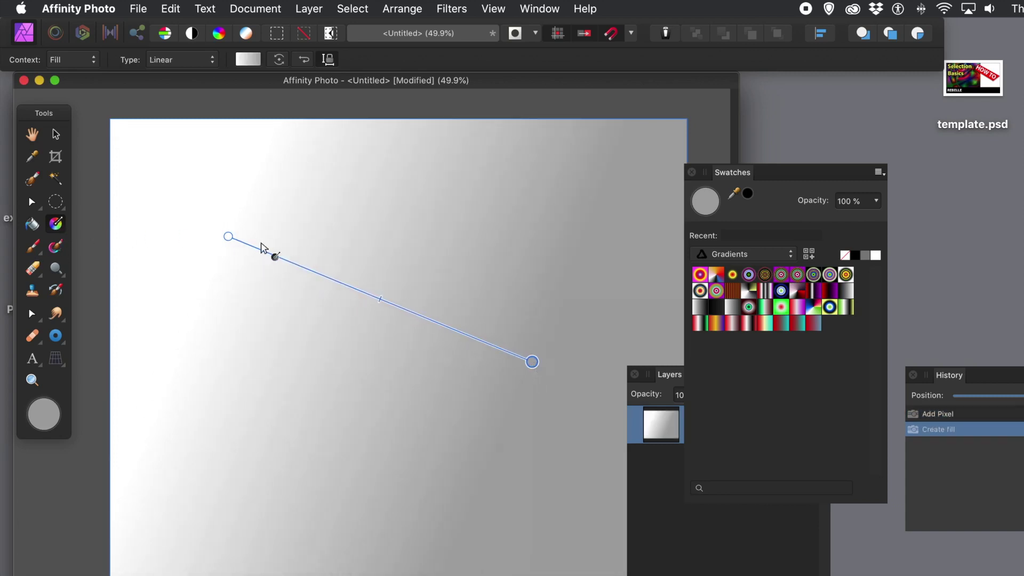
Shorten and tilt the linear gradient diagonally, white at upper left fading to grey lower down
left_click_drag(228, 237, 302, 358)
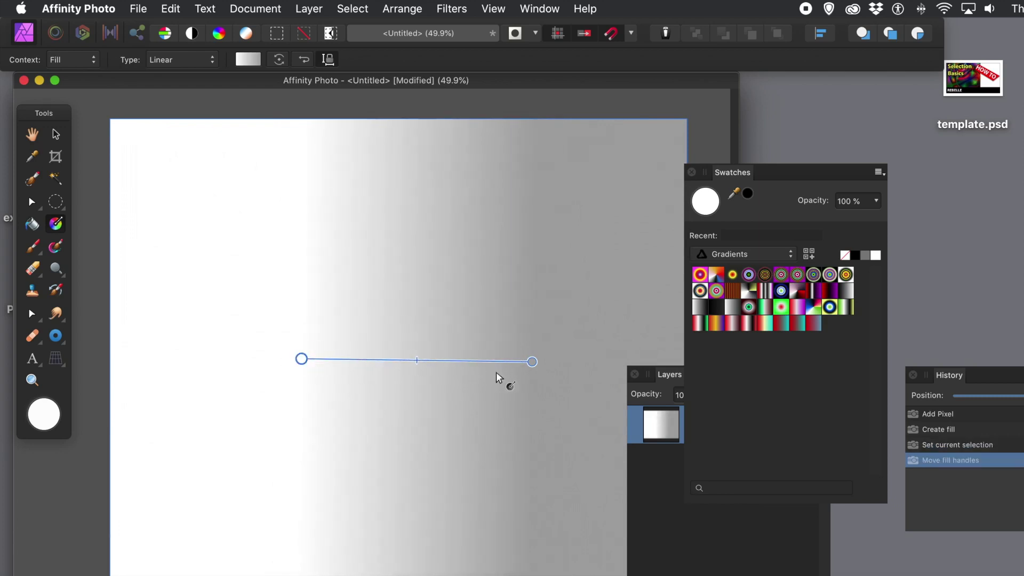
left_click_drag(534, 361, 406, 359)
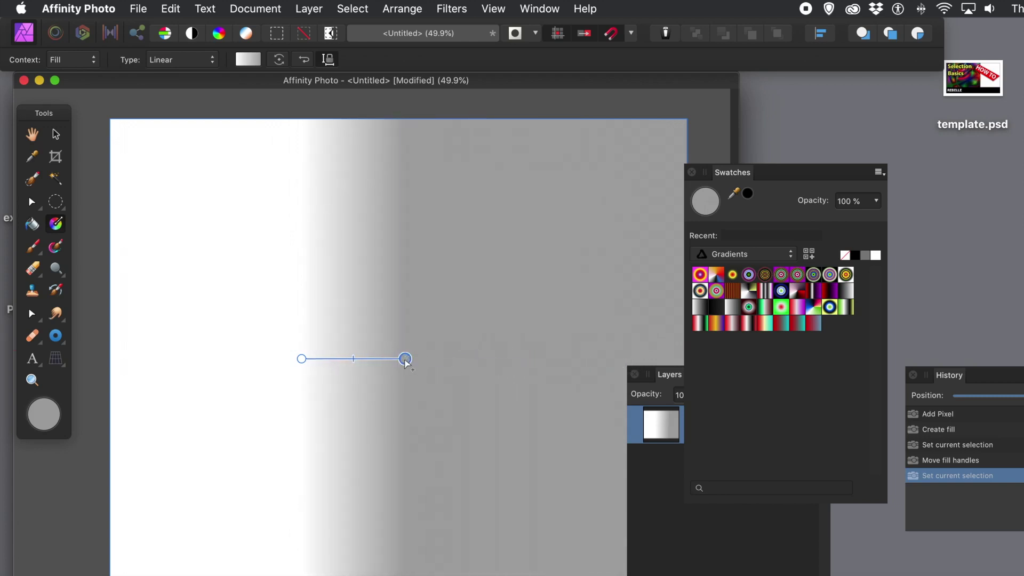
left_click_drag(302, 360, 333, 202)
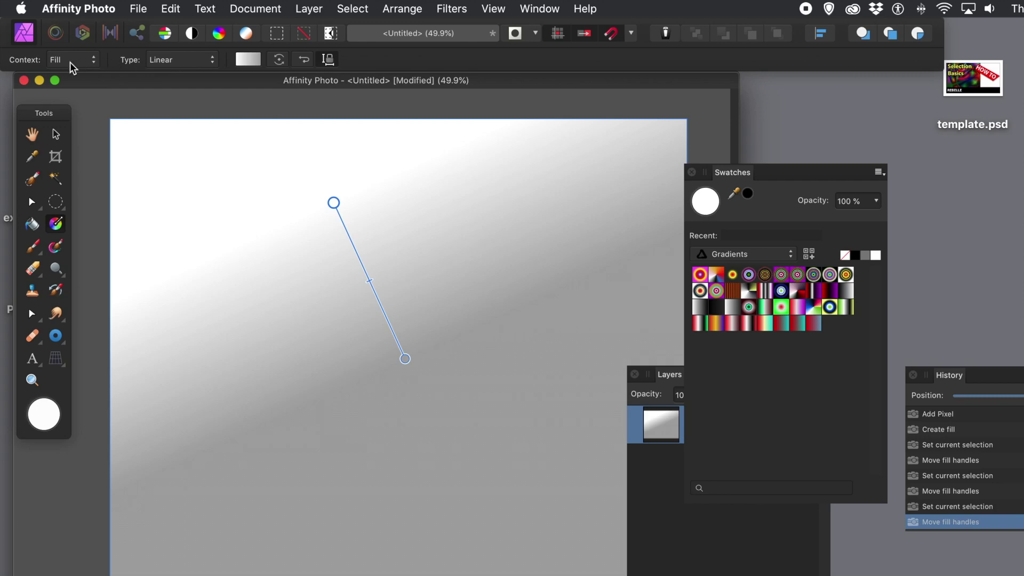
Switch the fill to an elliptical gradient, then lower, shrink and rotate it
left_click(173, 60)
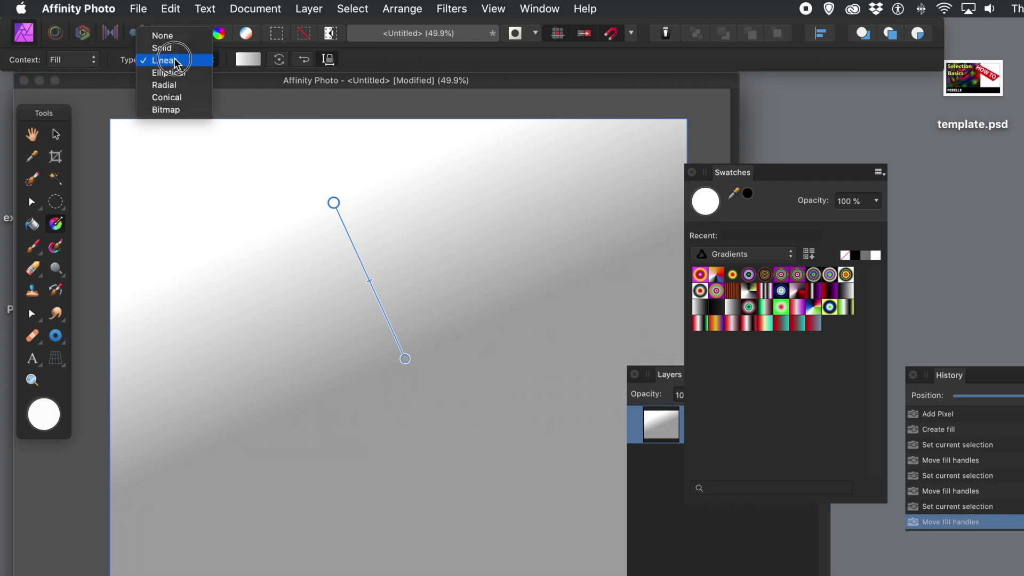
left_click(179, 73)
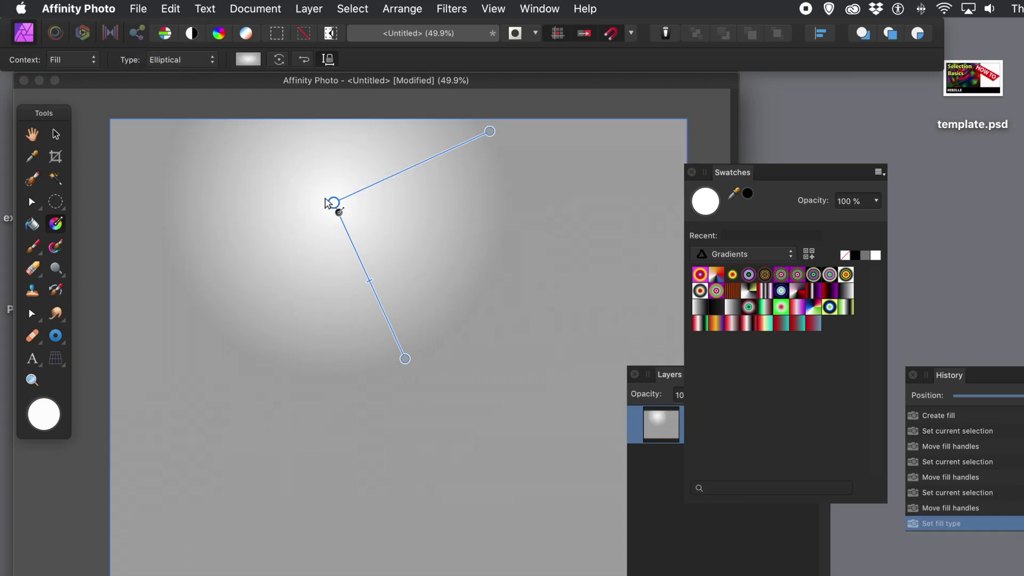
left_click_drag(331, 202, 336, 350)
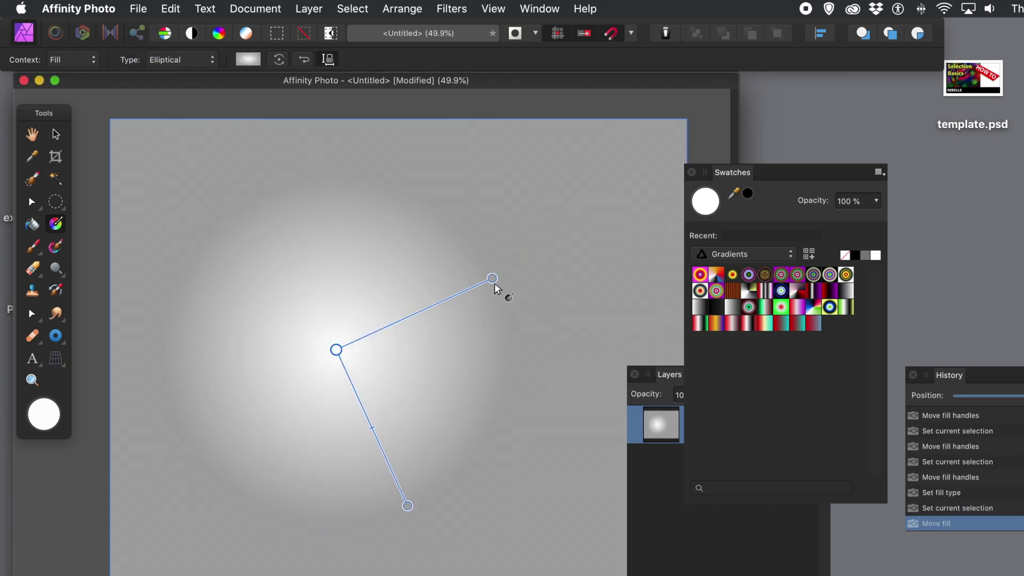
left_click_drag(492, 278, 492, 239)
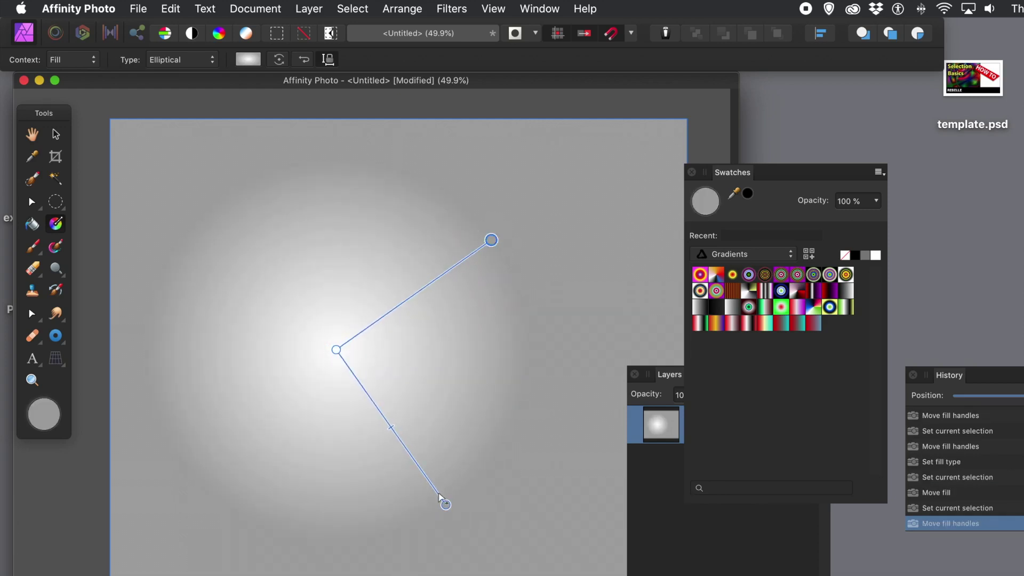
left_click_drag(444, 503, 419, 536)
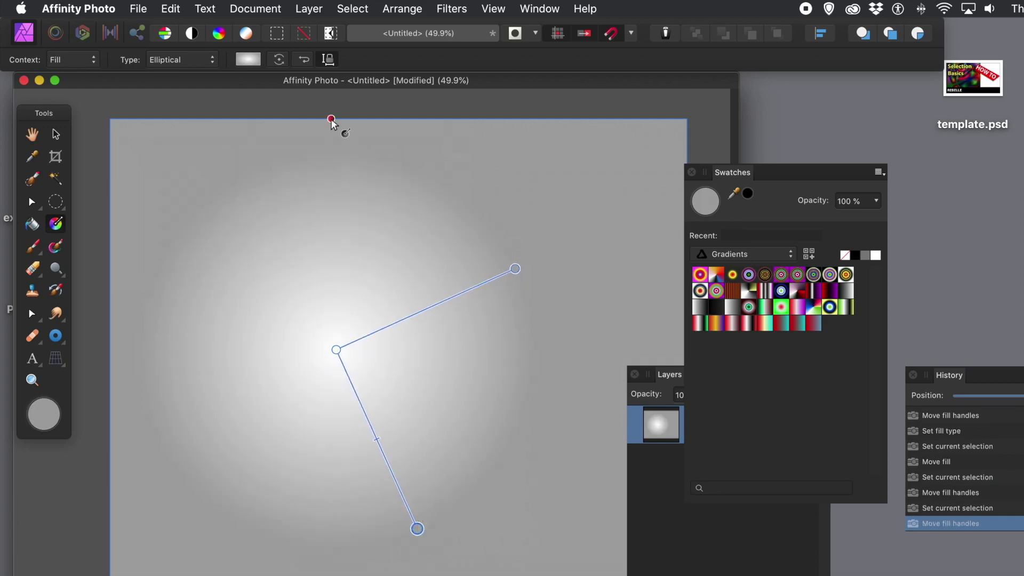
left_click(326, 61)
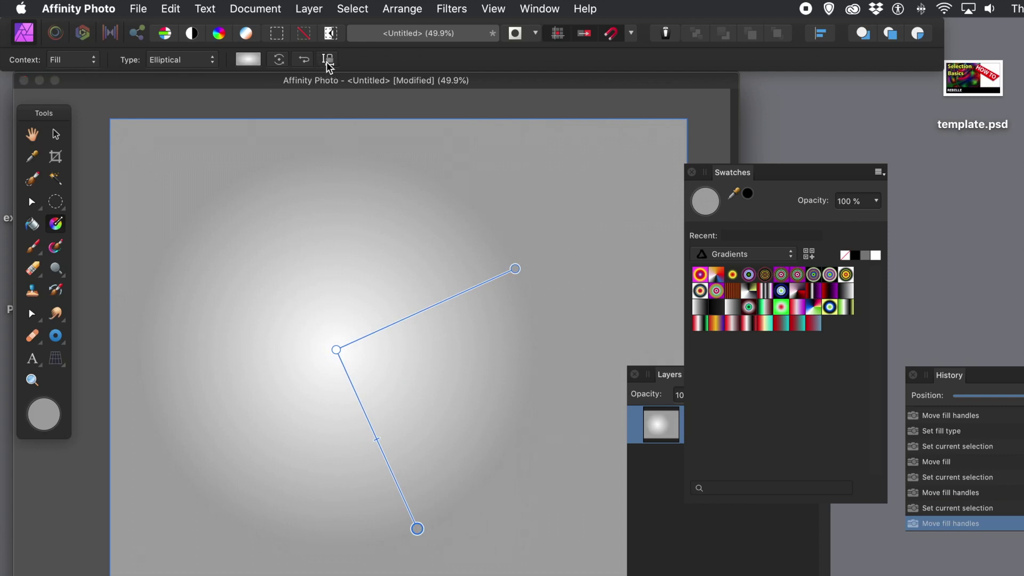
Toggle the fill's aspect ratio and reshape the ellipse into a broad soft glow, moved down-right
left_click_drag(417, 529, 359, 389)
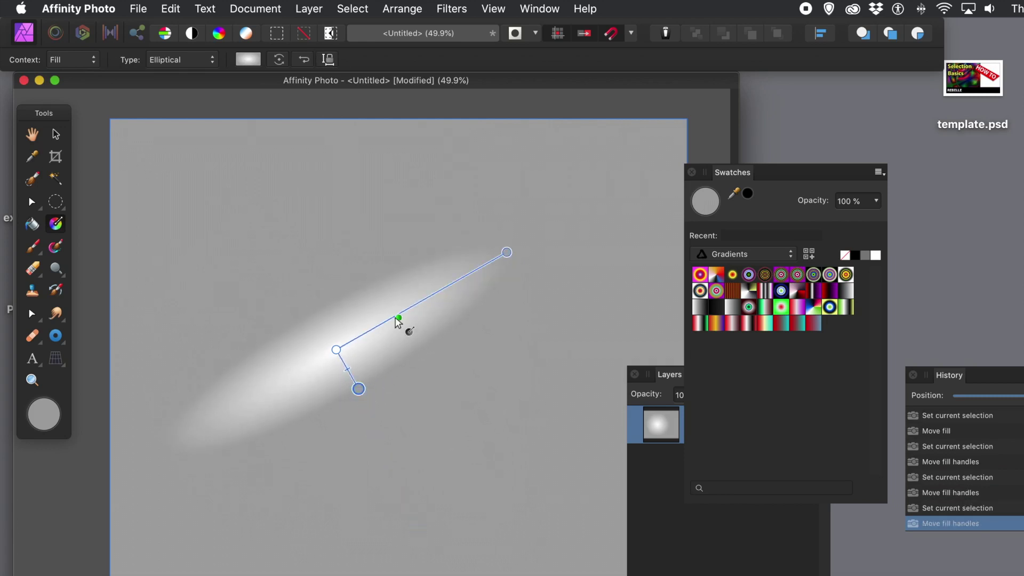
left_click(334, 64)
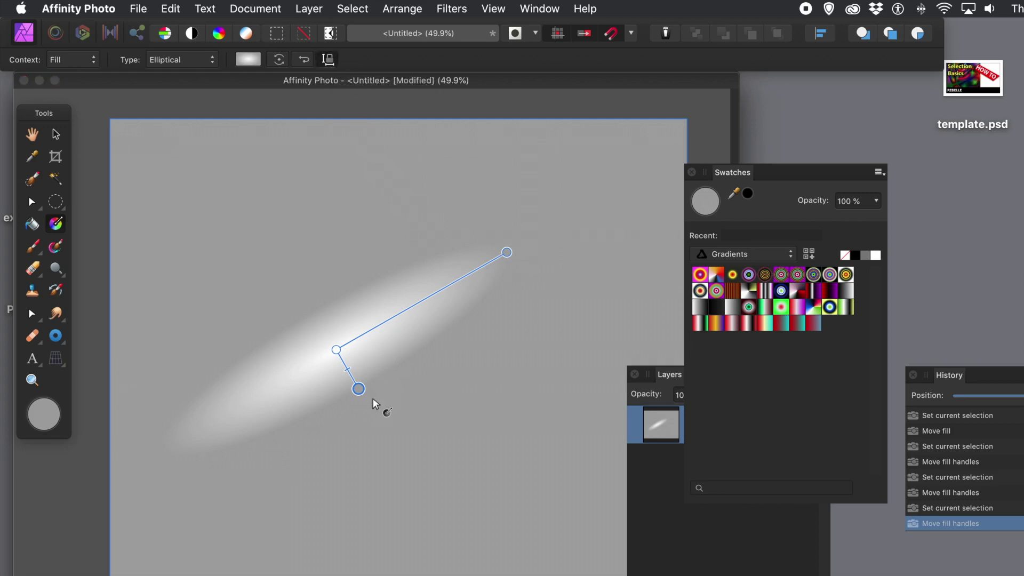
left_click_drag(361, 399, 389, 288)
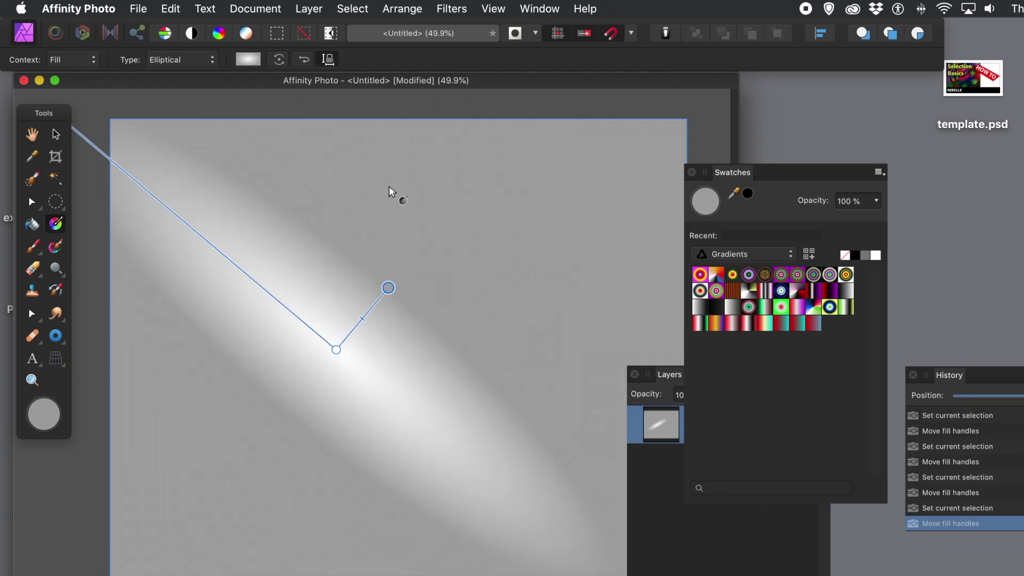
left_click(328, 60)
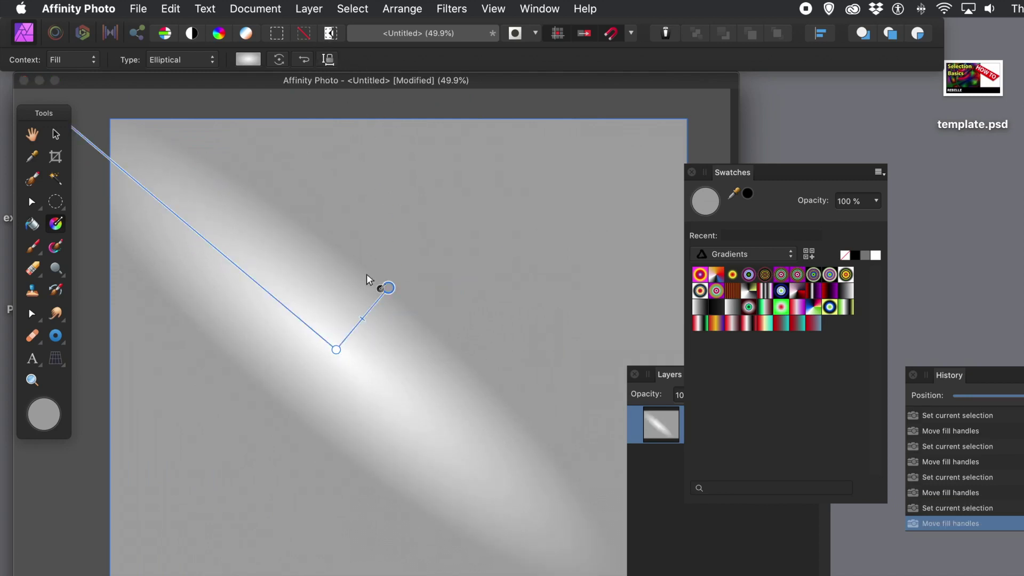
left_click_drag(393, 283, 546, 142)
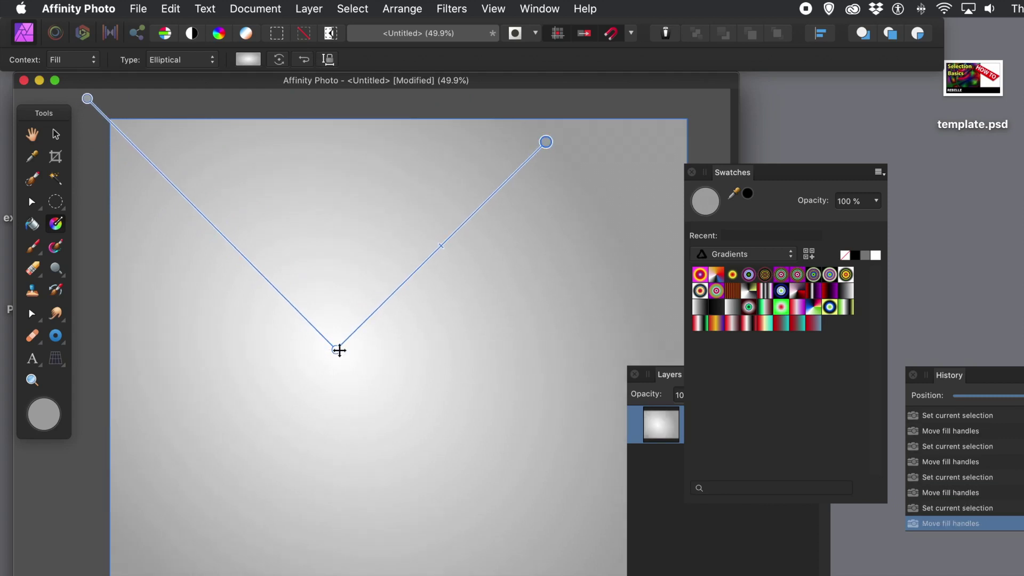
left_click_drag(357, 379, 410, 458)
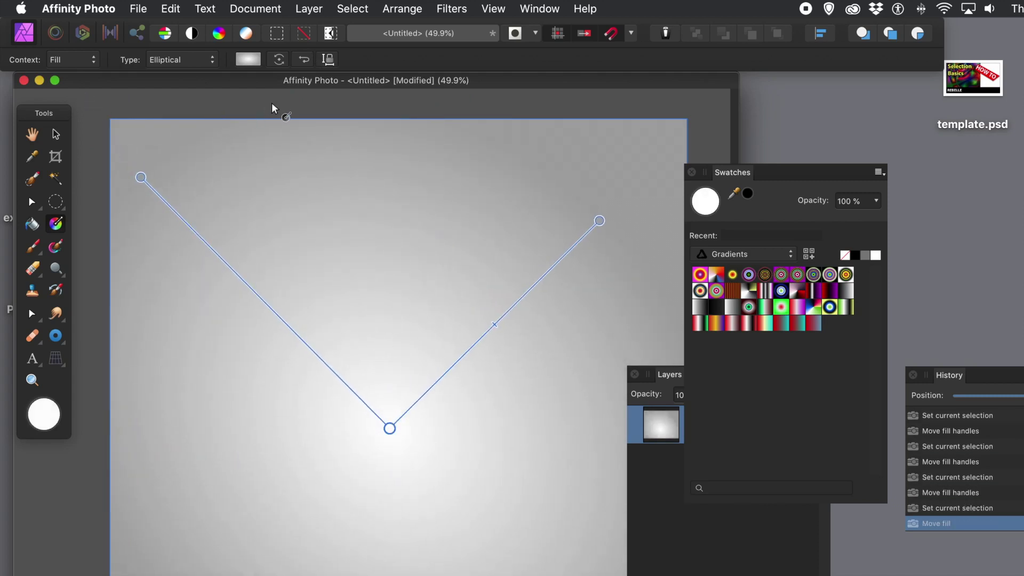
Change the fill to a small radial white glow moved up-left of centre
left_click(198, 61)
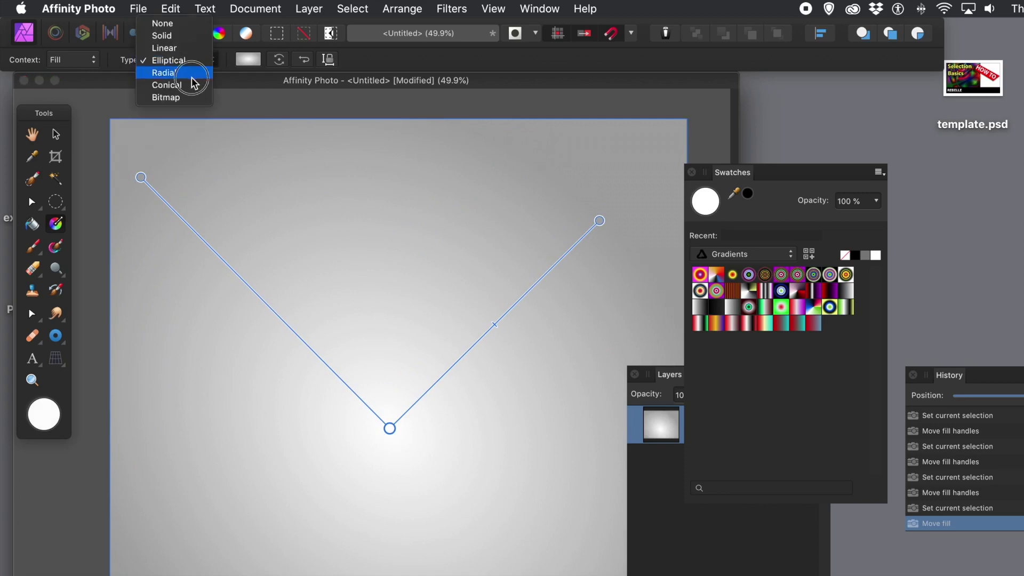
left_click(192, 78)
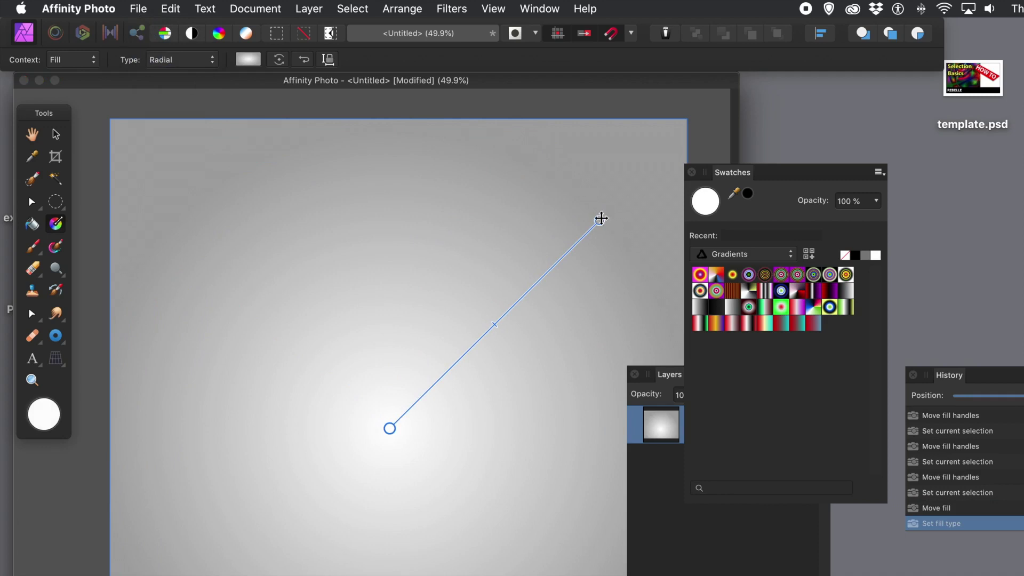
left_click_drag(600, 220, 461, 376)
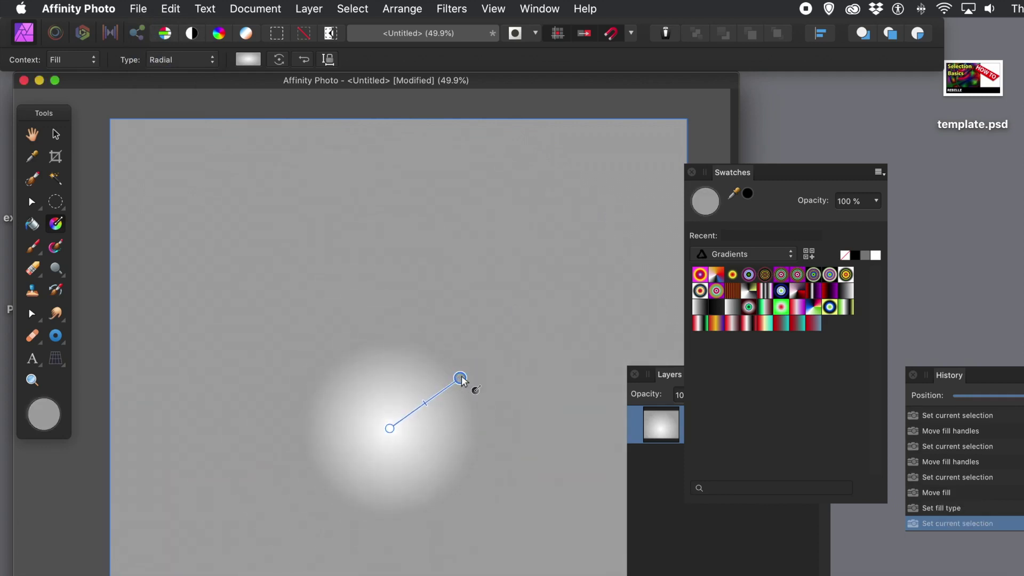
left_click_drag(390, 432, 329, 374)
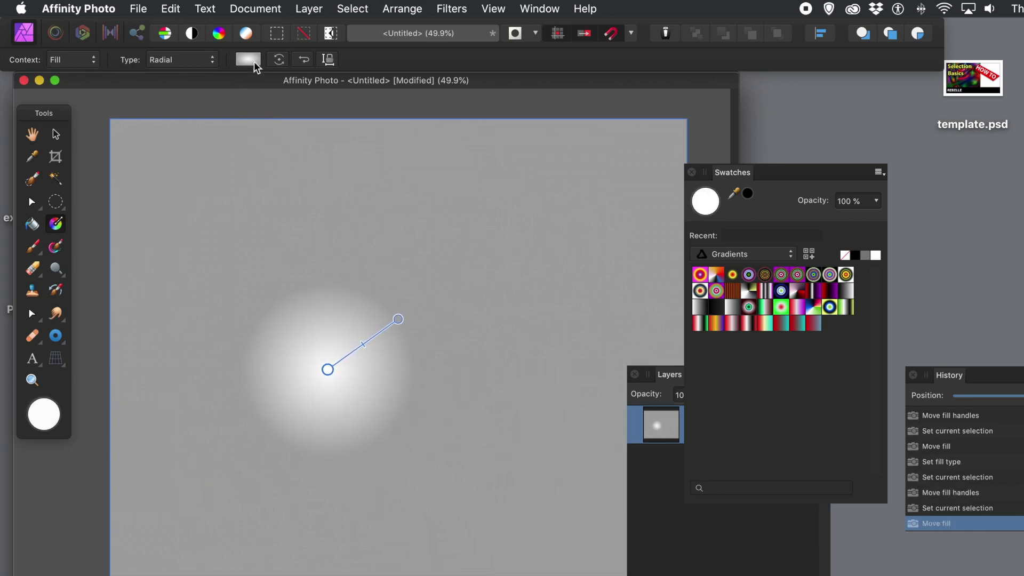
Change the fill to a conical gradient, enlarged and rotated so the sweep starts straight down
left_click(164, 61)
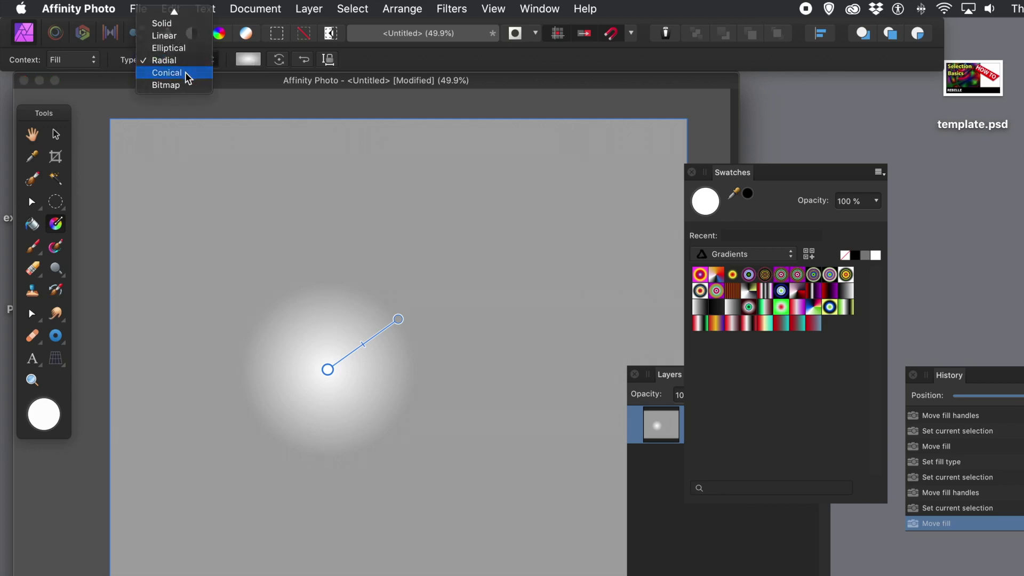
left_click(187, 74)
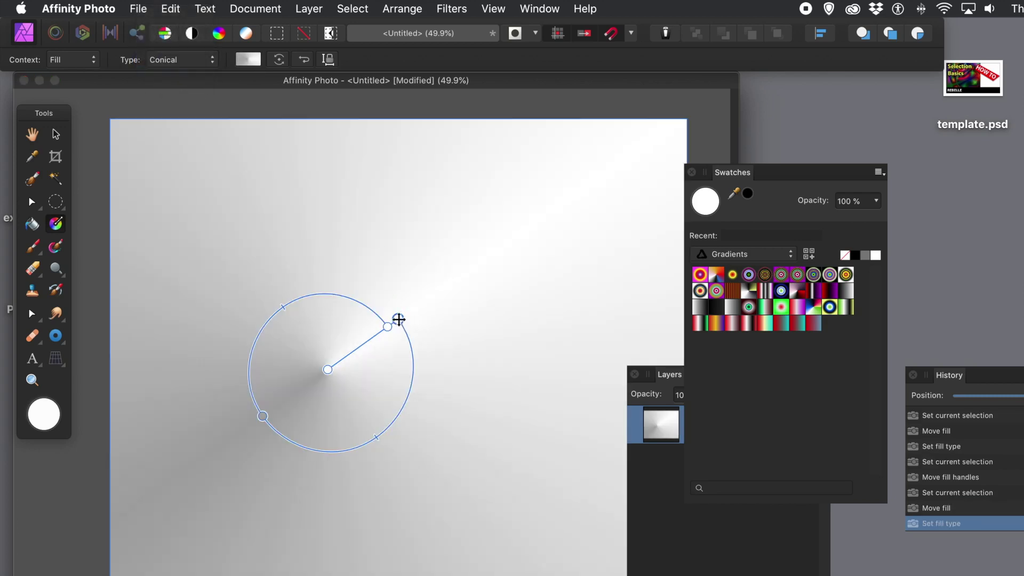
left_click(399, 319)
left_click_drag(398, 314, 331, 423)
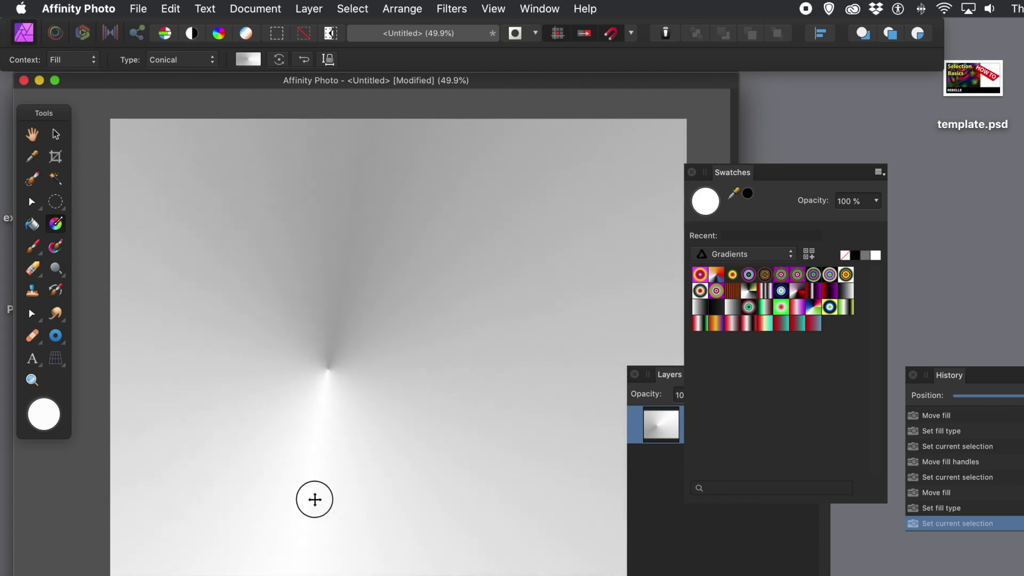
left_click_drag(314, 499, 321, 501)
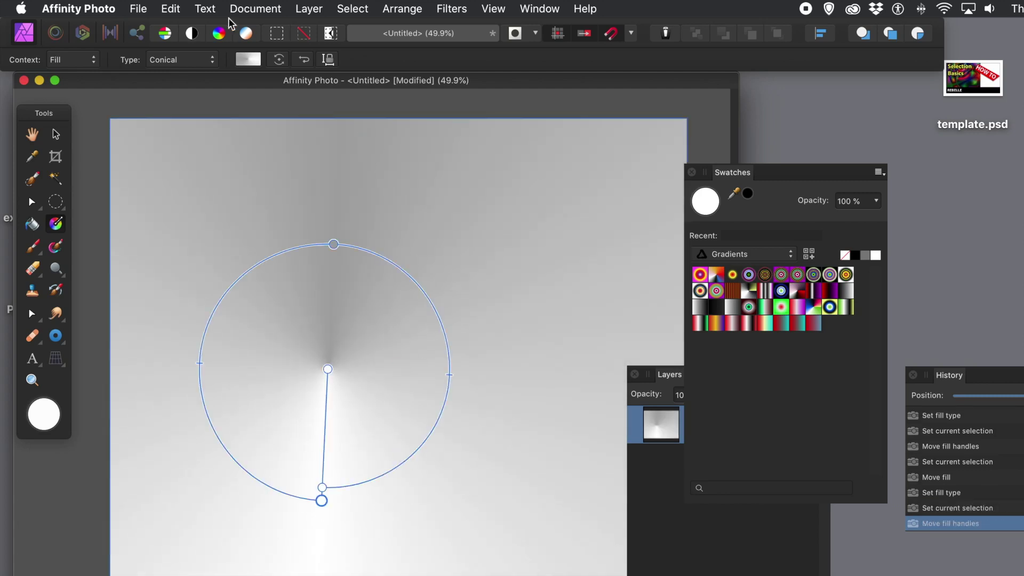
left_click(181, 60)
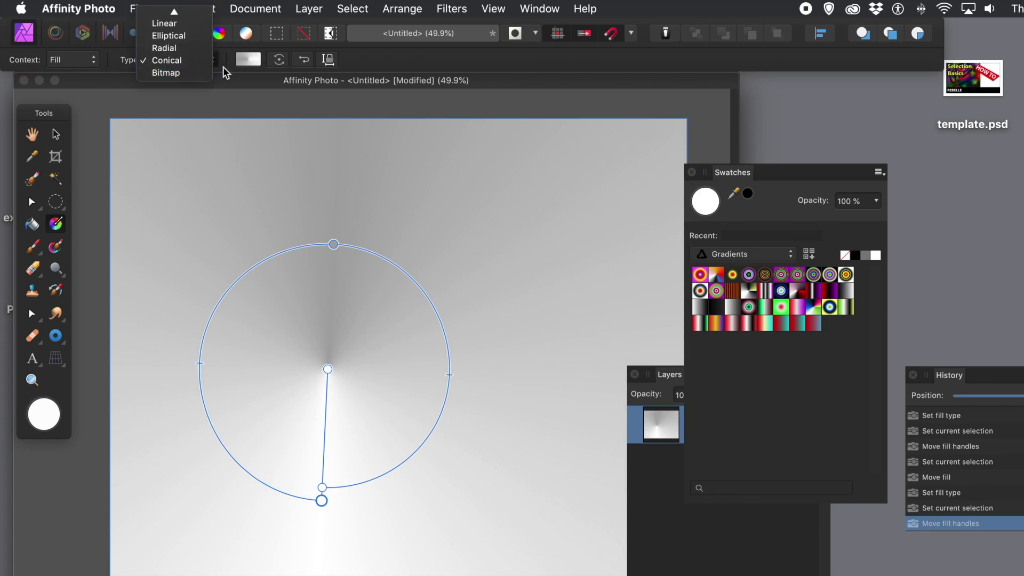
left_click(392, 57)
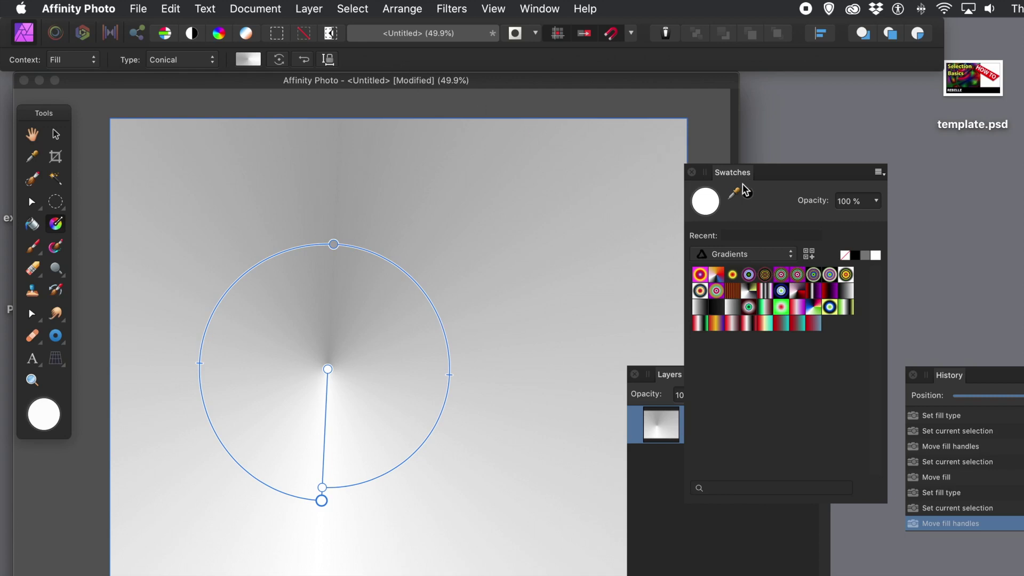
Show the Swatches panel with its gradient presets through View > Studio
left_click(503, 15)
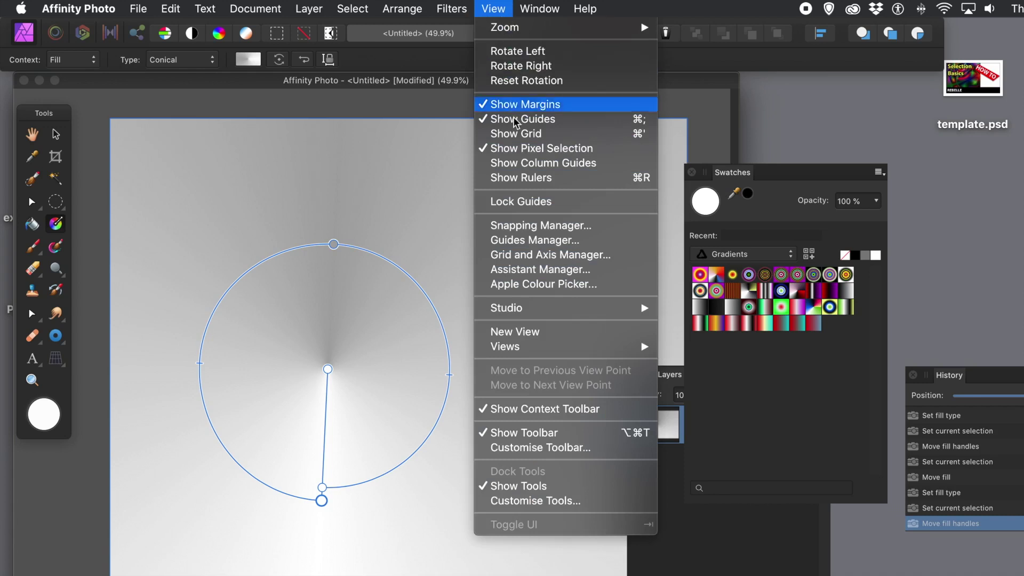
mouse_move(542, 312)
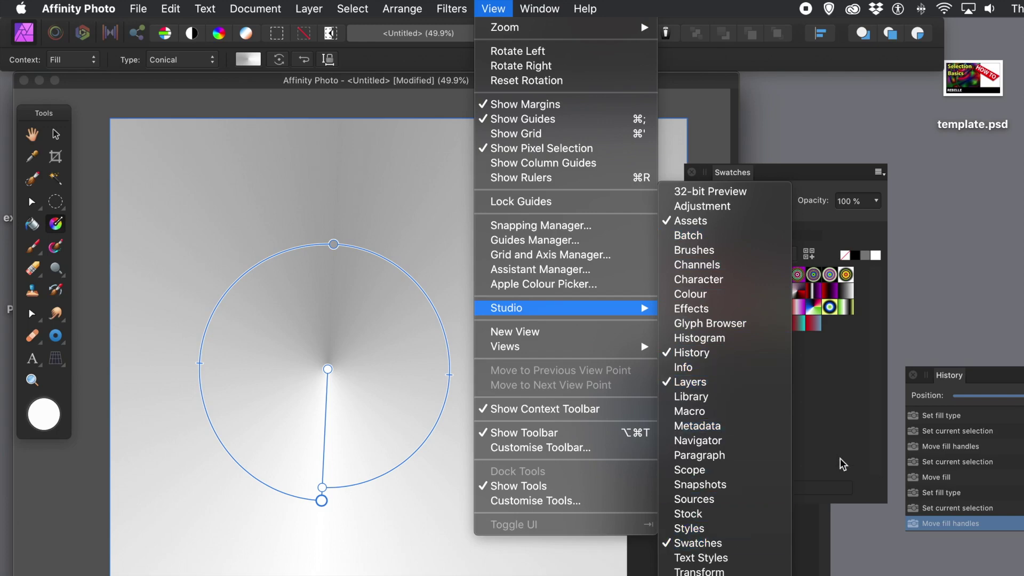
left_click(841, 392)
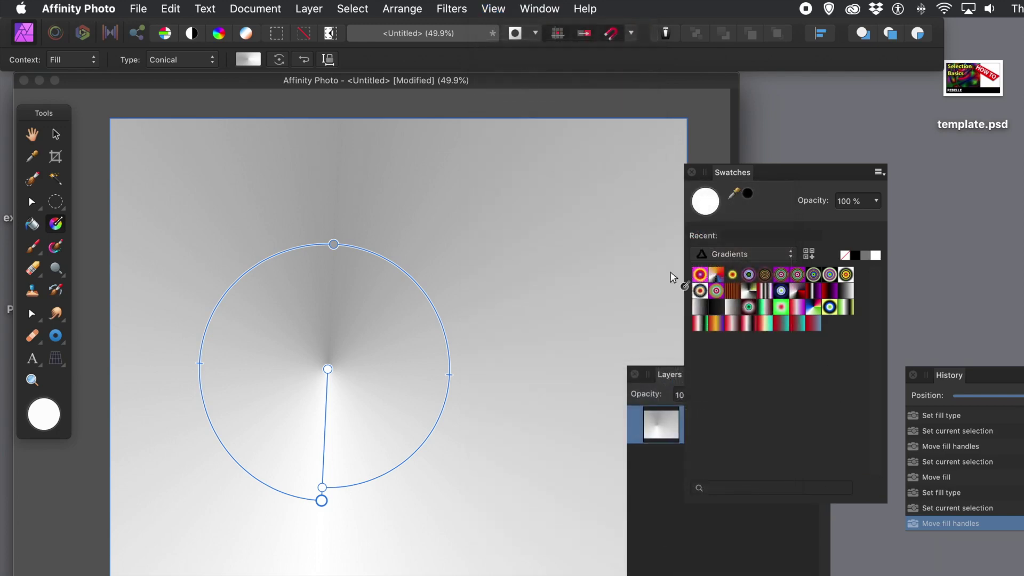
Apply the first elliptical magenta, yellow and red preset, stretch it diagonally and shift the purple stop
left_click(700, 276)
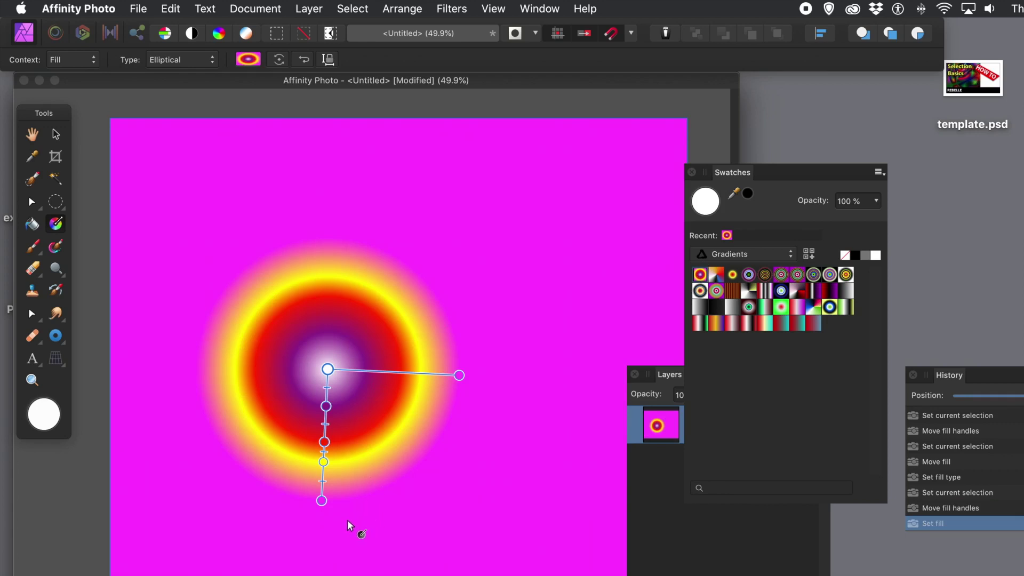
left_click_drag(322, 500, 589, 454)
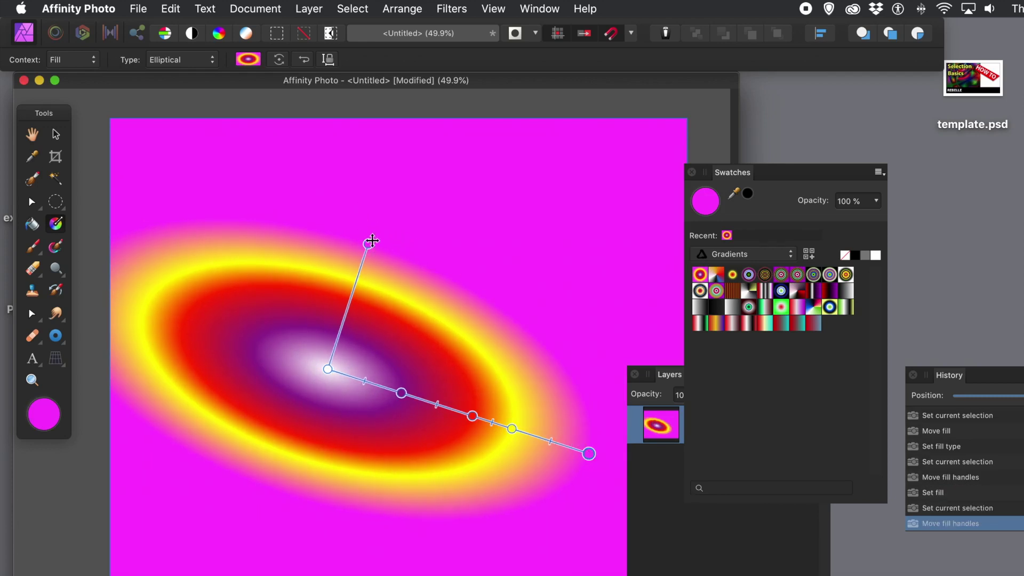
left_click_drag(369, 242, 388, 183)
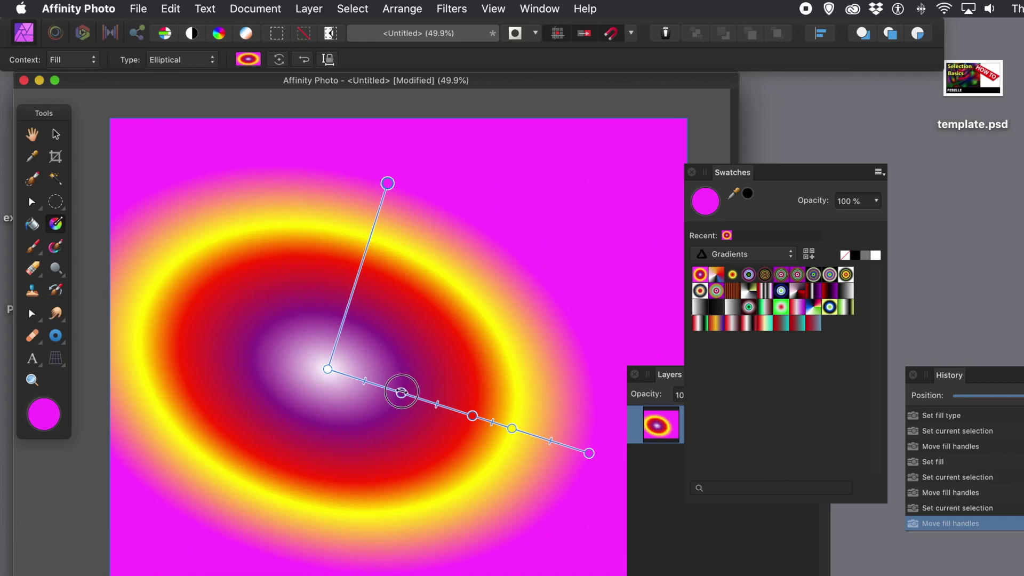
mouse_move(401, 393)
left_mouse_down()
mouse_move(348, 373)
mouse_move(458, 409)
mouse_move(393, 396)
left_mouse_up()
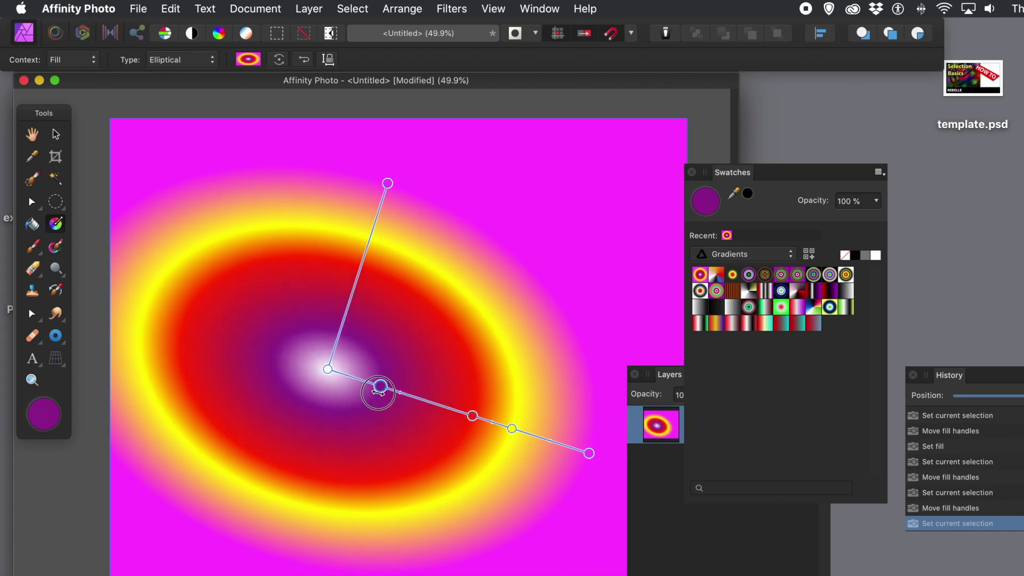
left_click_drag(380, 386, 436, 404)
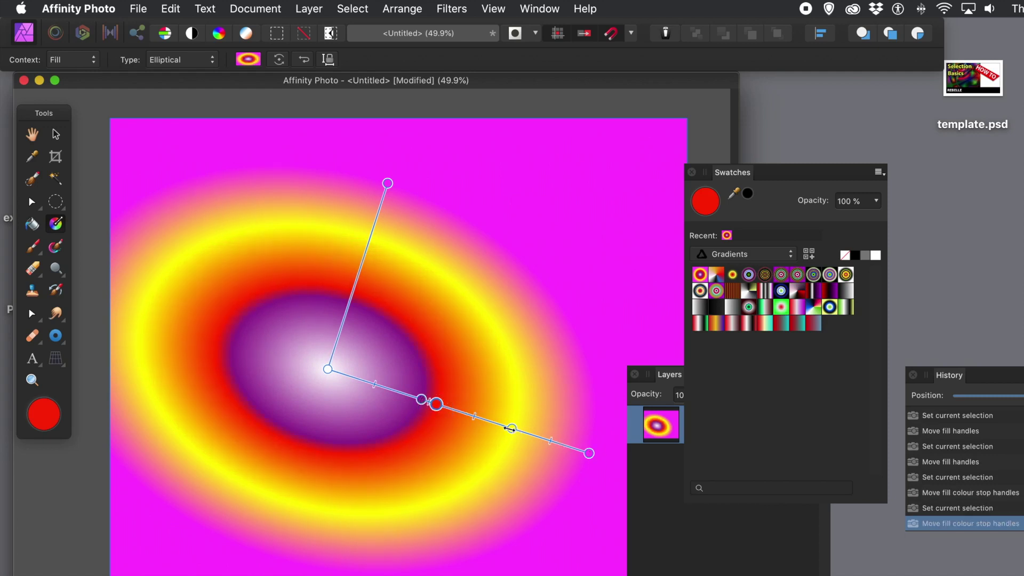
Thin the red ring, add stops for a salmon outer band, and move the gradient centre up-left
left_click_drag(509, 428, 448, 415)
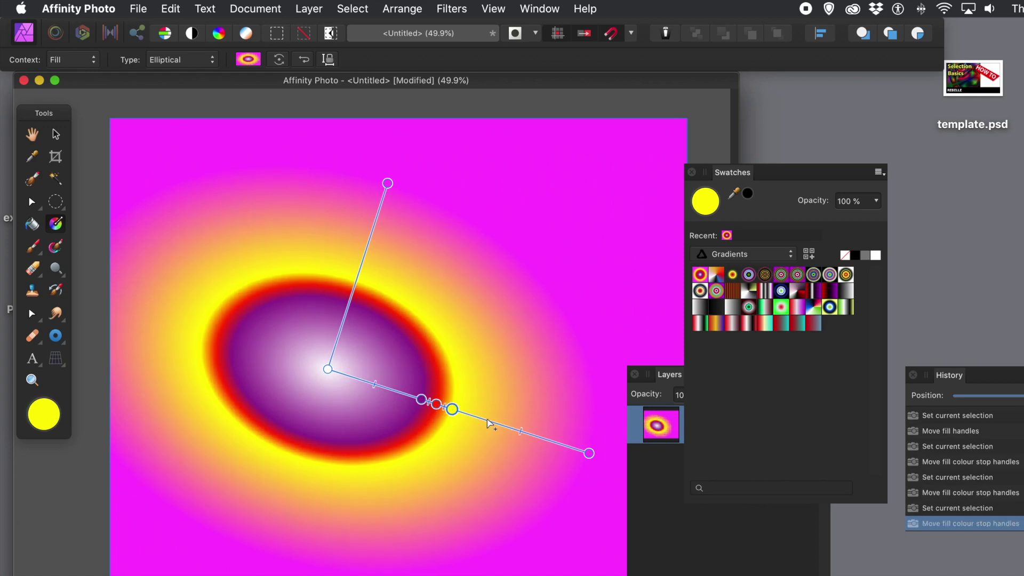
left_click(488, 421)
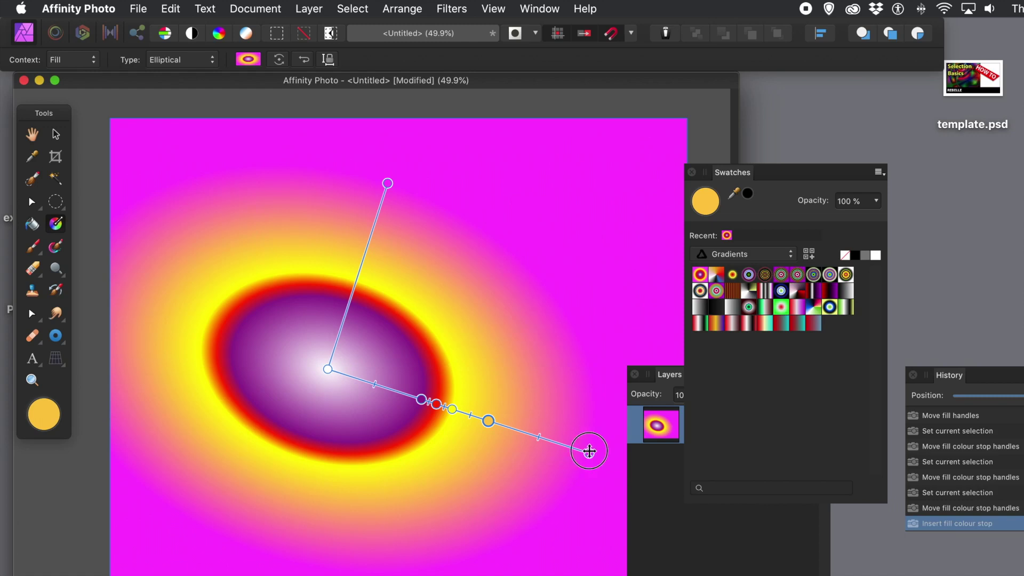
mouse_move(589, 452)
left_mouse_down()
mouse_move(523, 450)
mouse_move(478, 474)
mouse_move(579, 475)
mouse_move(594, 464)
mouse_move(586, 448)
left_mouse_up()
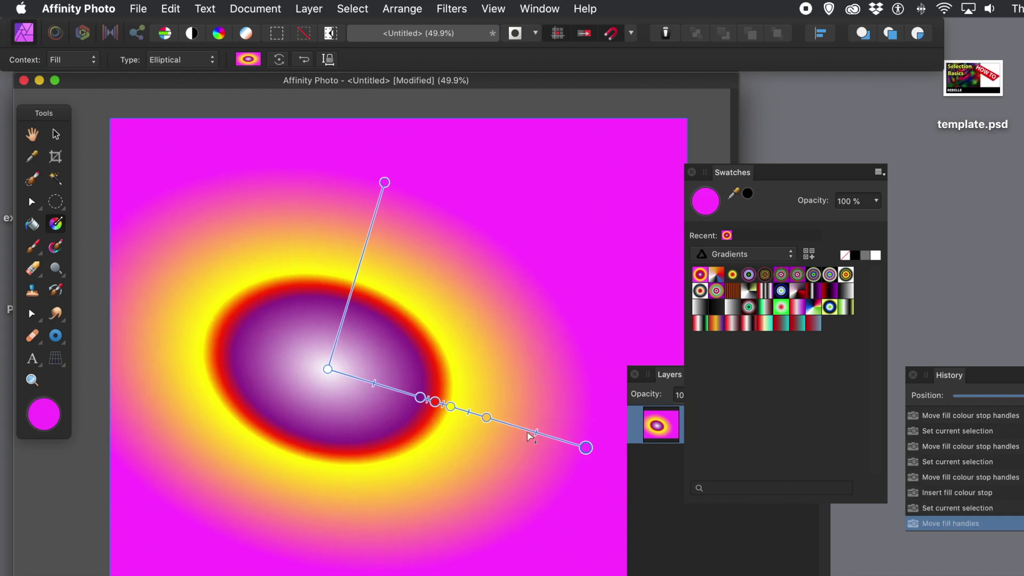
left_click(527, 432)
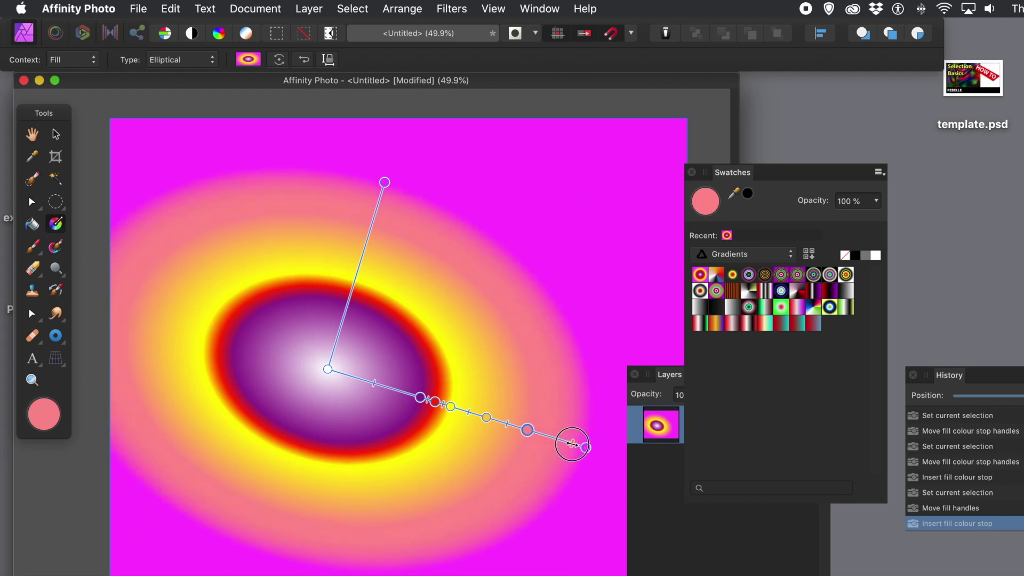
left_click_drag(573, 444, 576, 446)
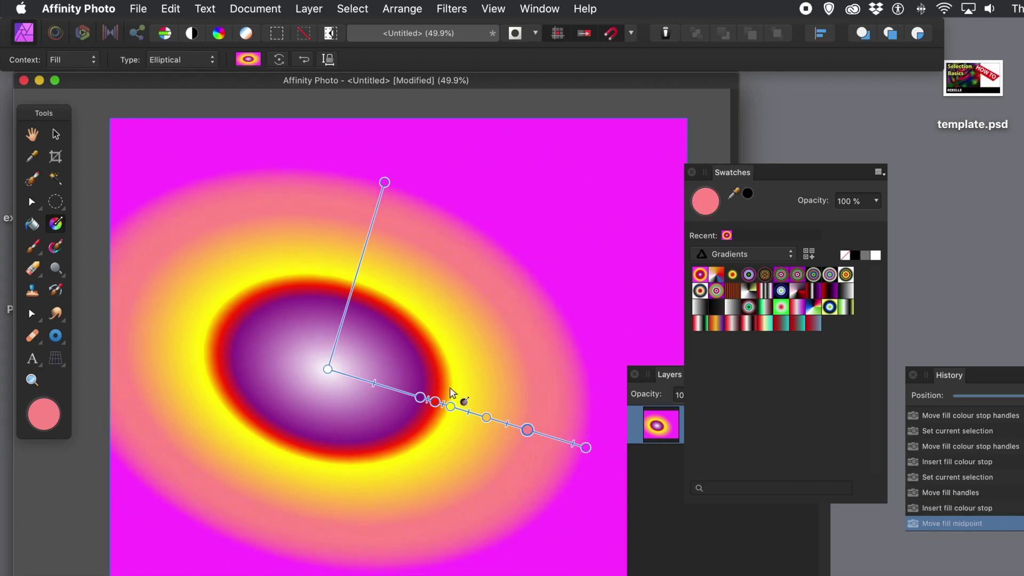
left_click_drag(332, 371, 298, 382)
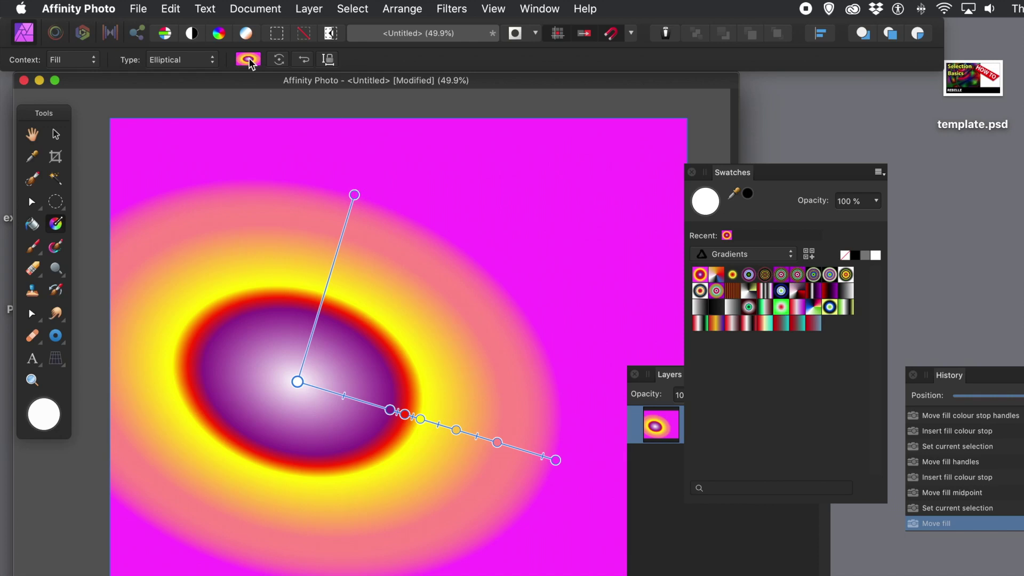
left_click(249, 60)
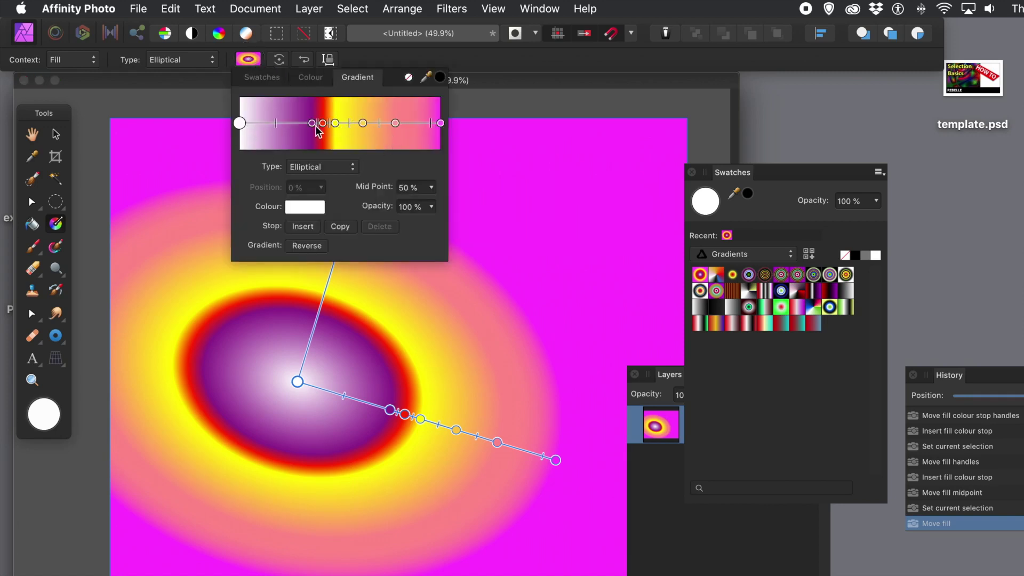
In the gradient editor, widen the purple and red bands and make the 61% stop purple
left_click_drag(314, 124, 282, 126)
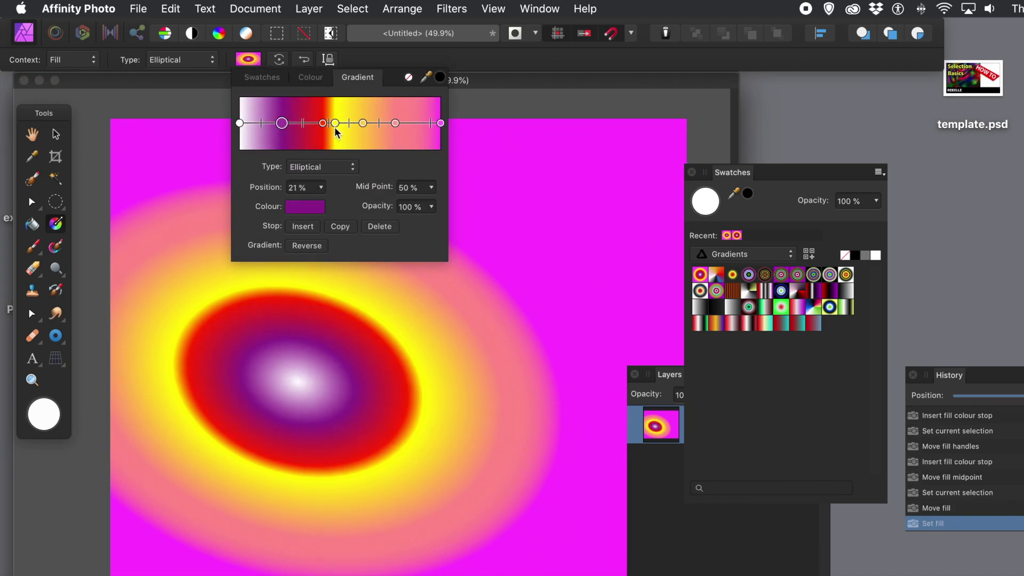
left_click_drag(323, 124, 312, 124)
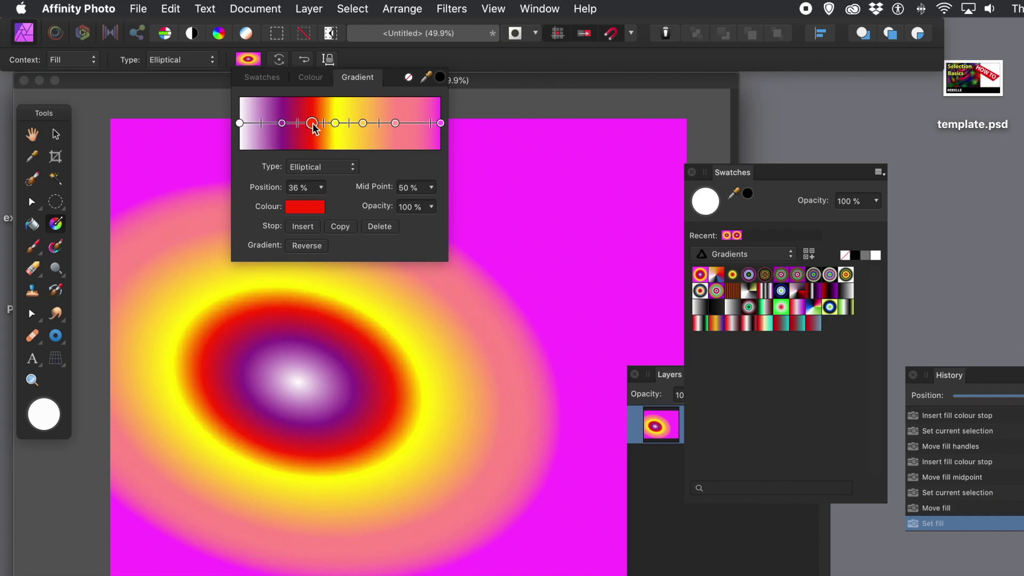
left_click(363, 123)
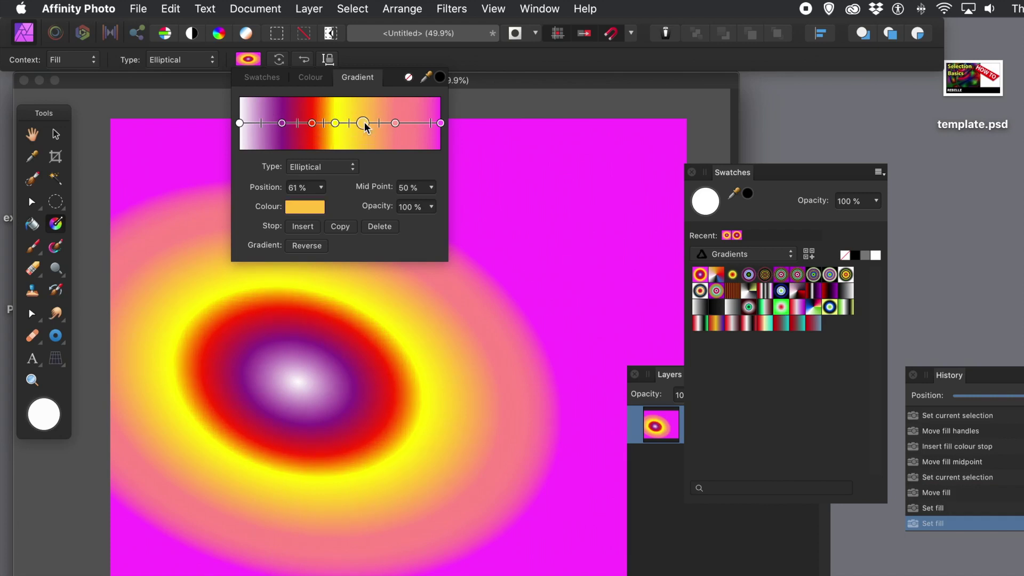
left_click(311, 208)
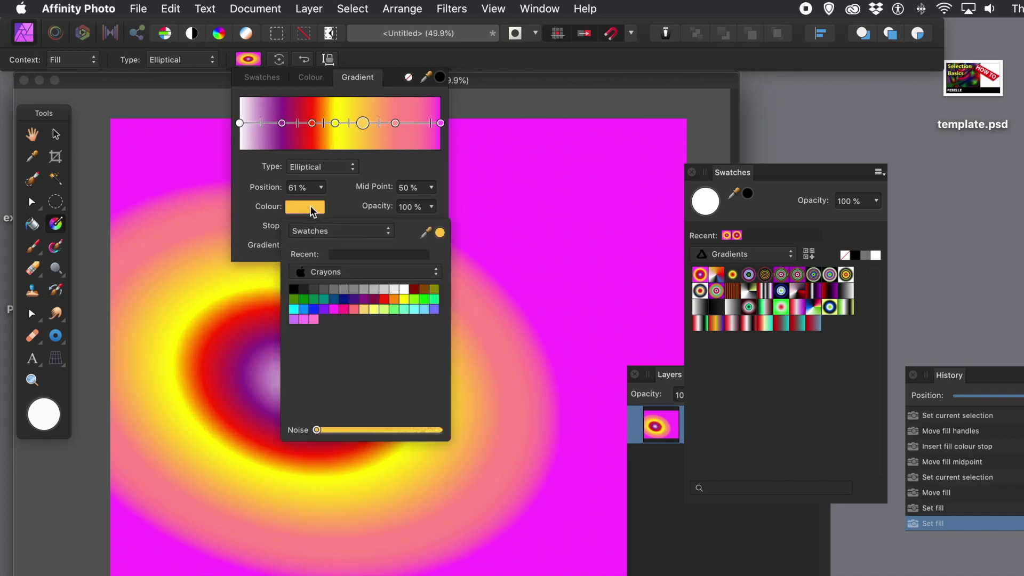
left_click(314, 319)
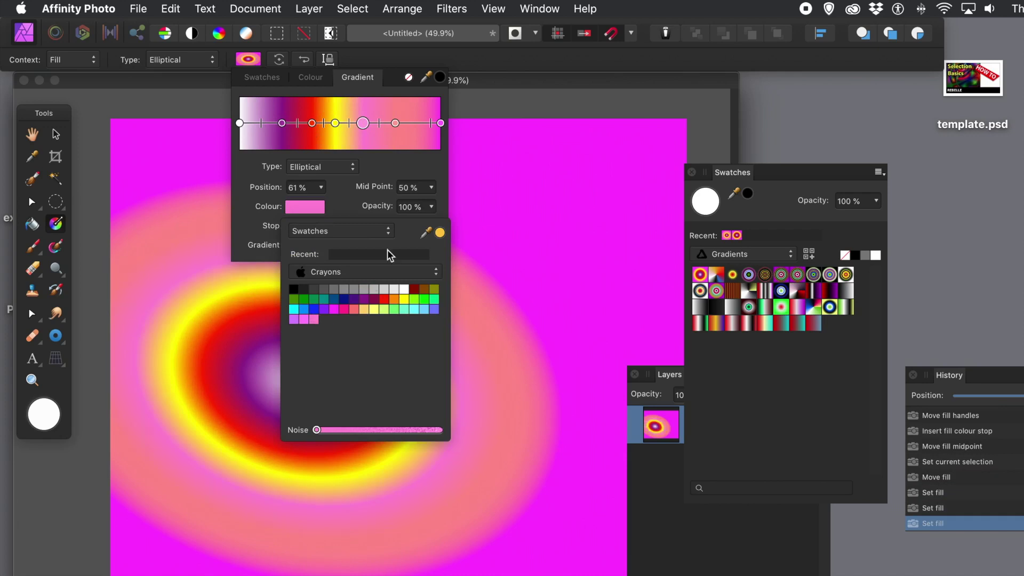
left_click(363, 300)
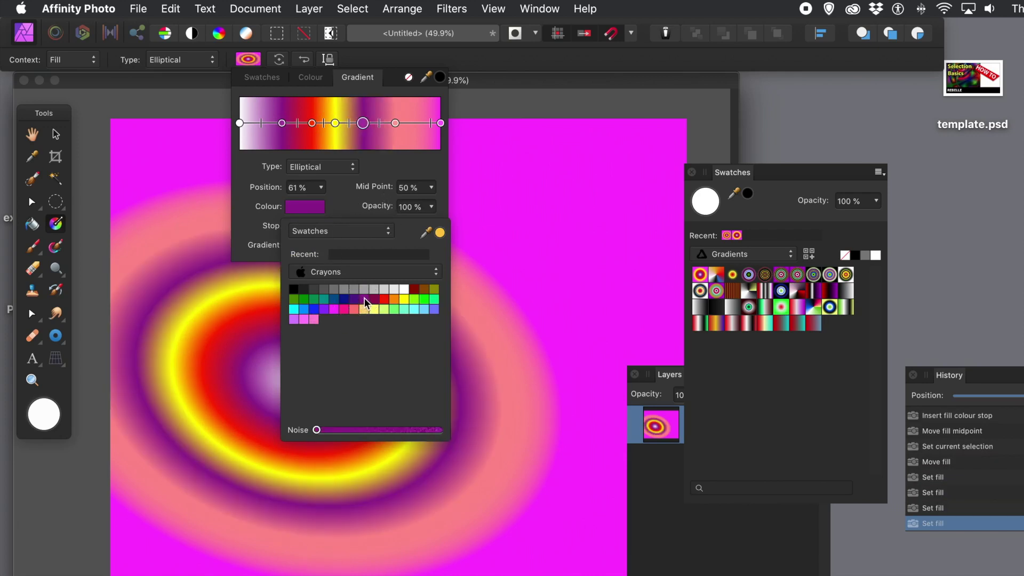
Turn the 77% stop white, then select the magenta end stop to adjust its opacity
left_click(395, 124)
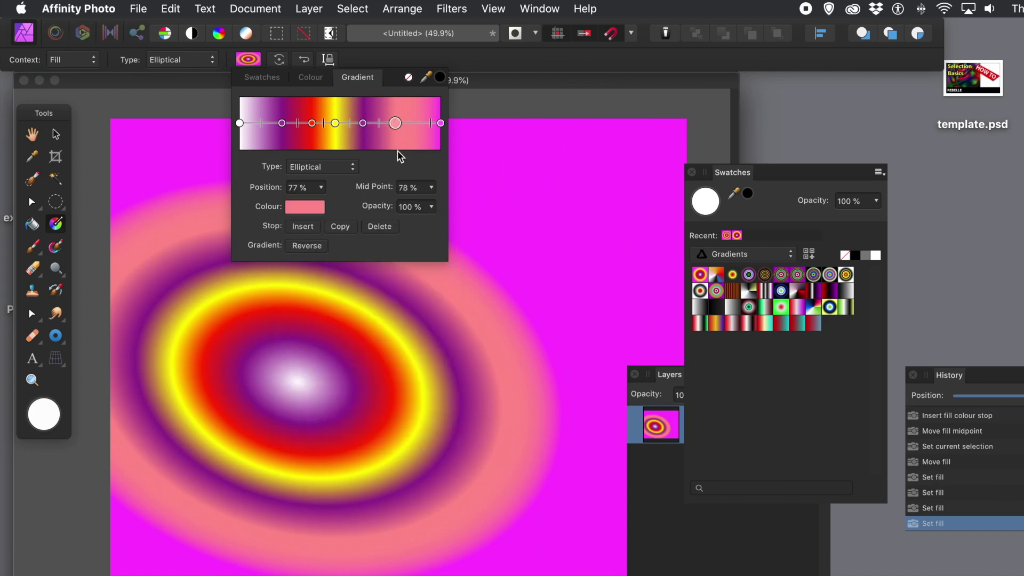
left_click(319, 210)
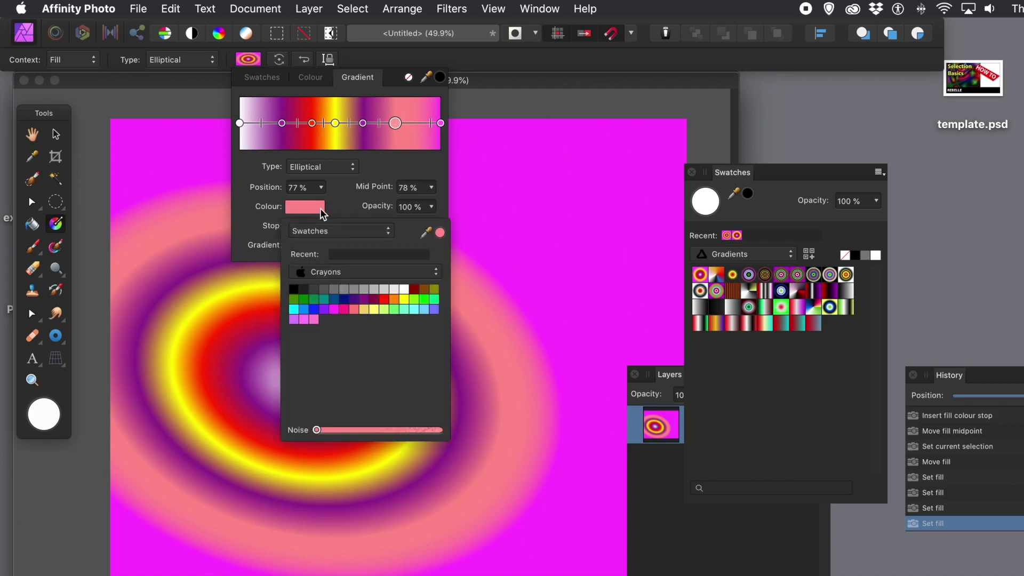
left_click(404, 290)
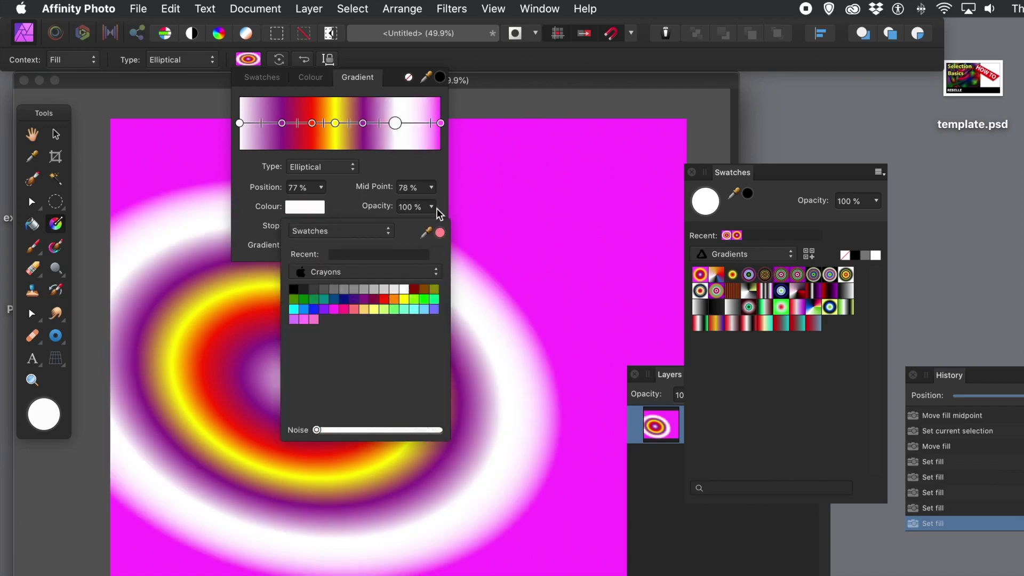
left_click(426, 163)
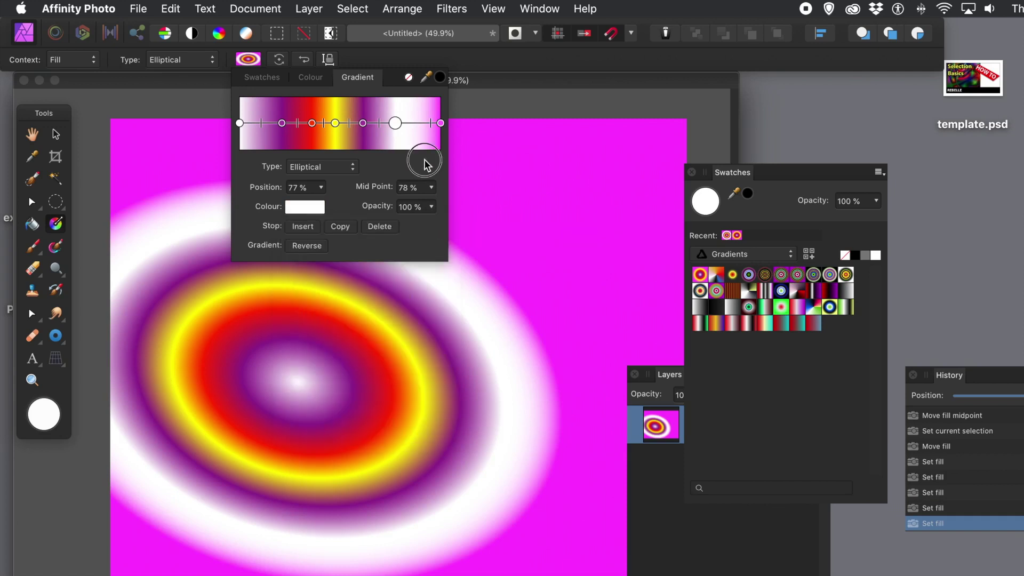
left_click(432, 123)
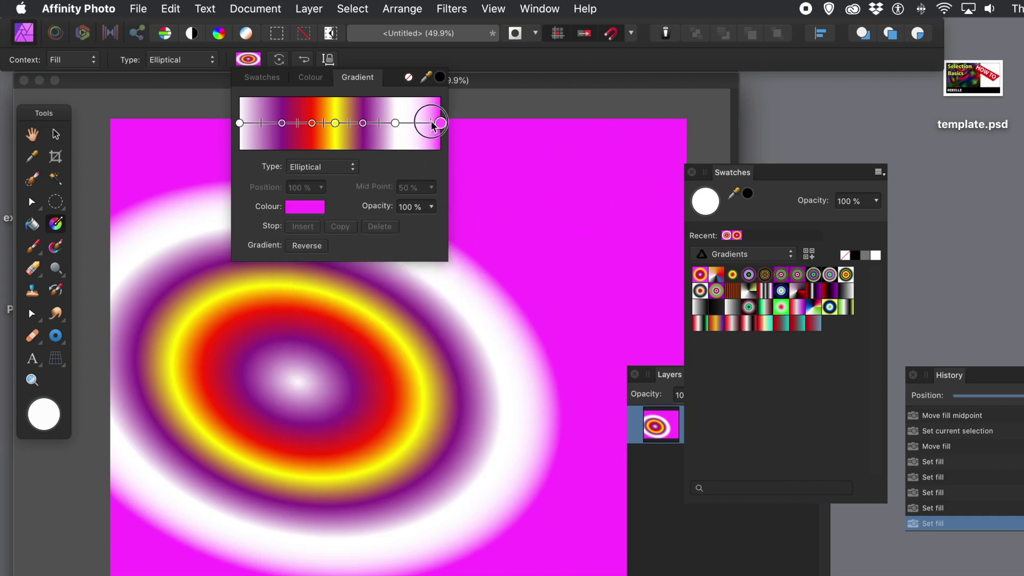
left_click(240, 124)
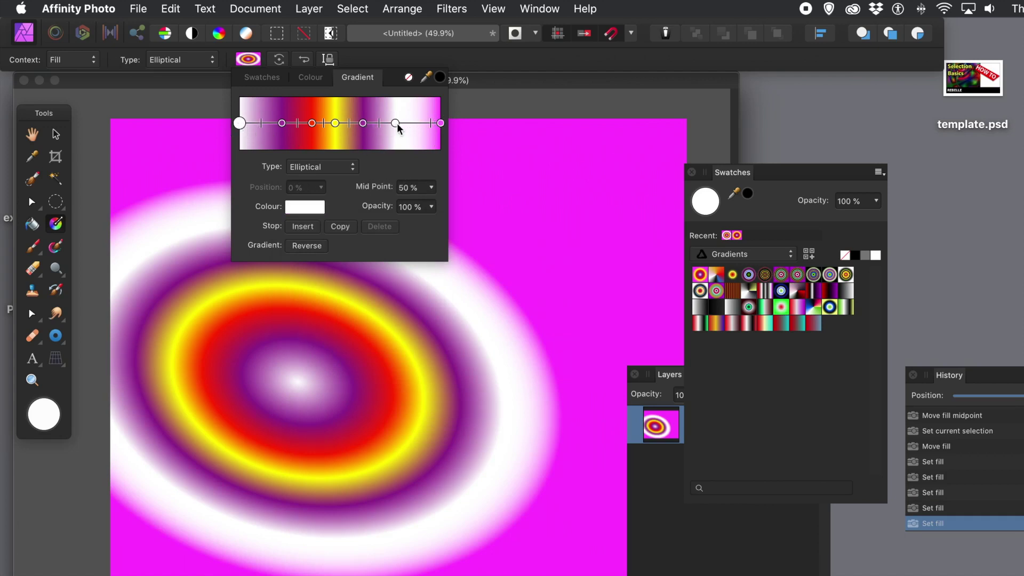
left_click(441, 123)
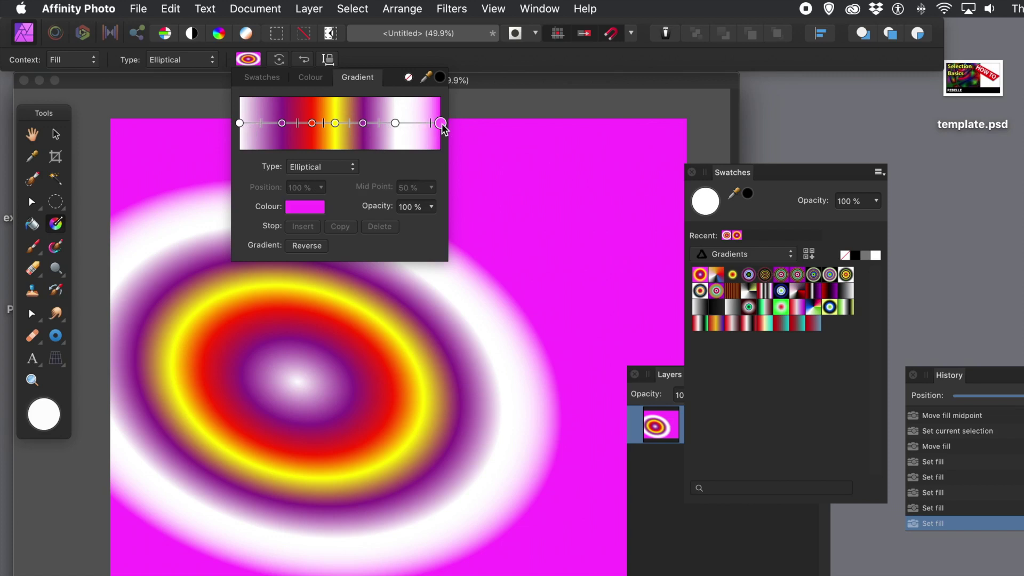
left_click(431, 207)
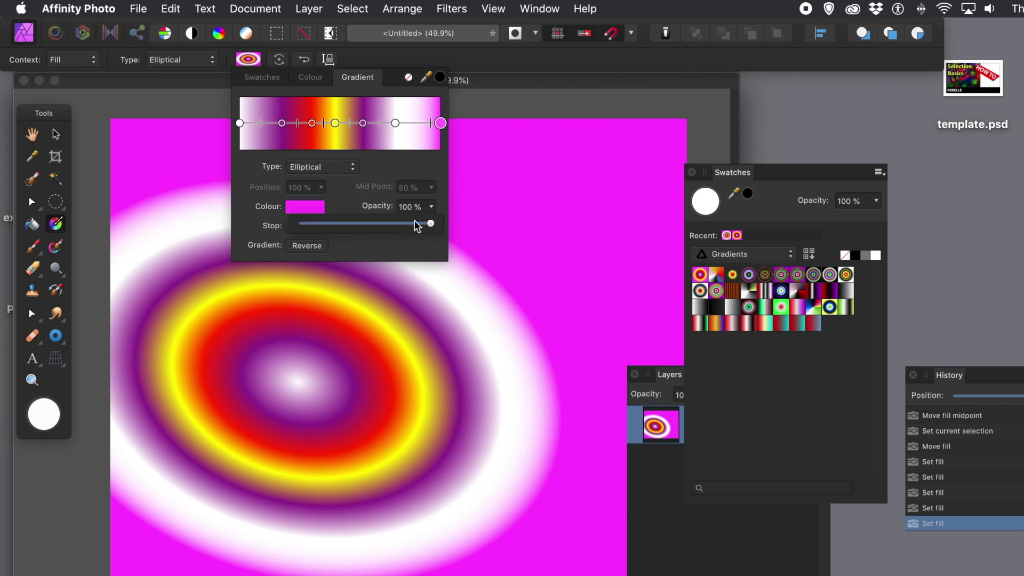
Make the outer magenta and white centre stops fully transparent, and move the white stop to 78%
left_click_drag(372, 225, 273, 225)
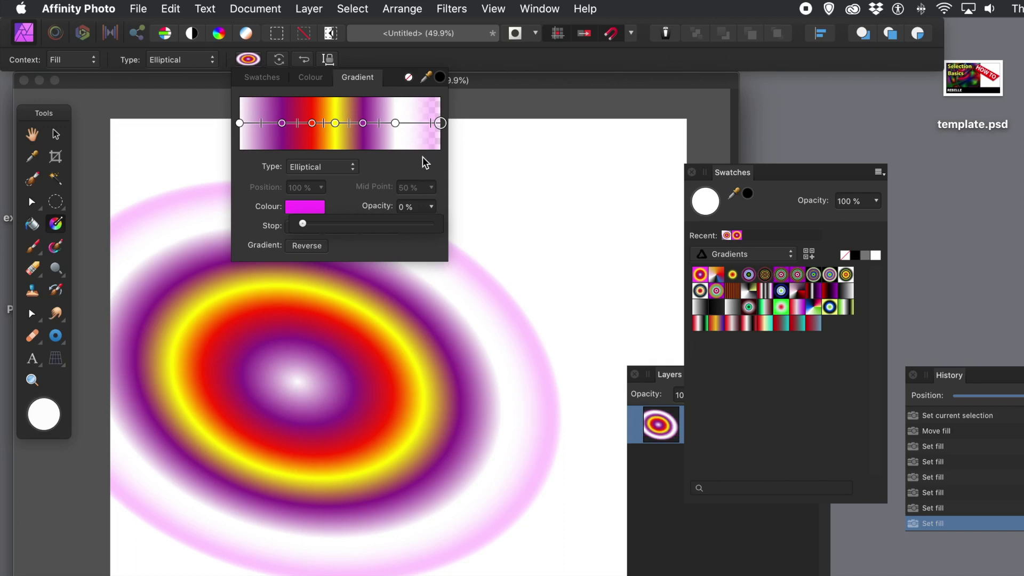
left_click(239, 123)
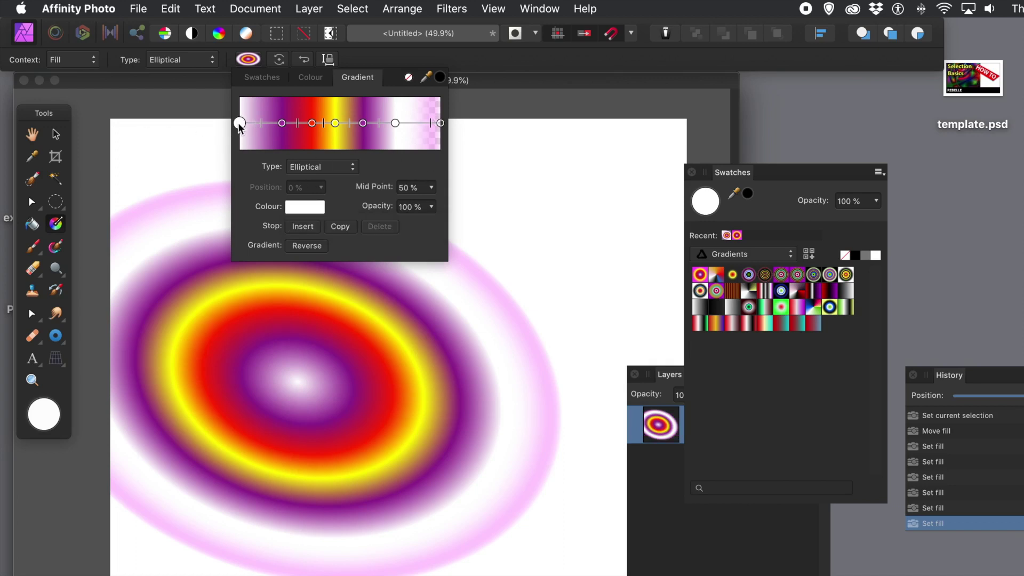
left_click(432, 209)
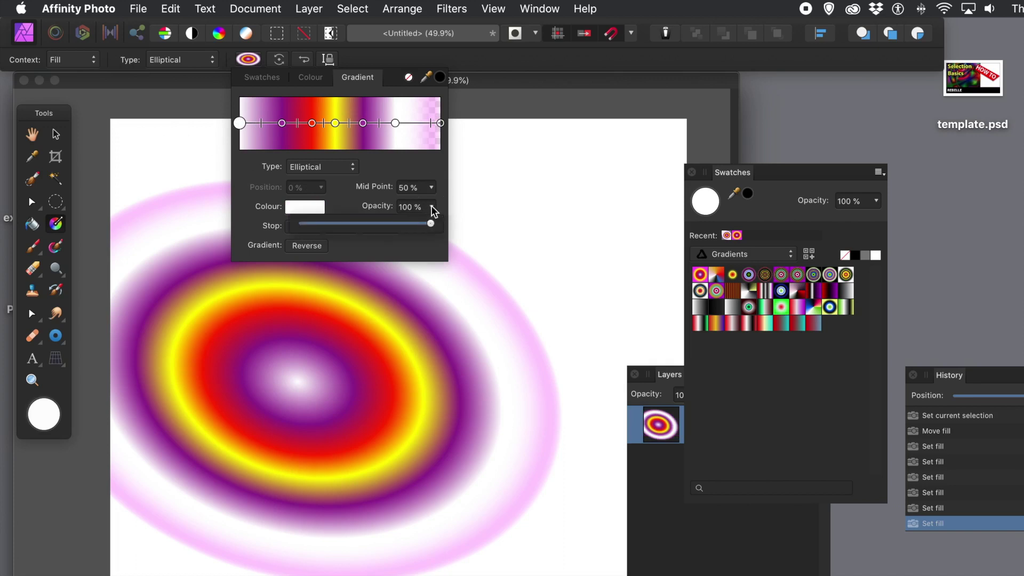
left_click(319, 226)
left_click_drag(318, 226, 293, 227)
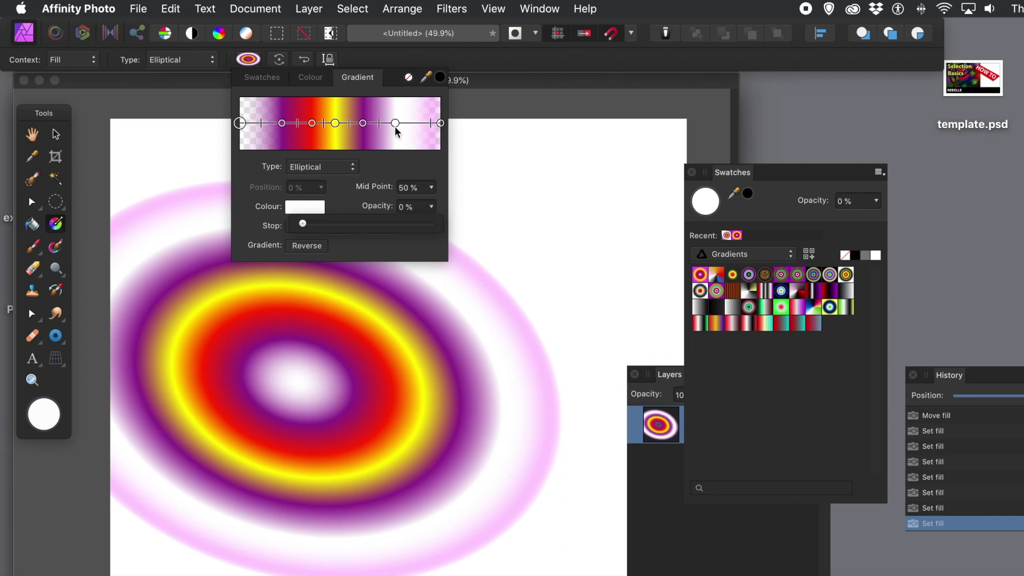
mouse_move(395, 125)
left_mouse_down()
mouse_move(382, 124)
mouse_move(427, 127)
mouse_move(413, 128)
left_mouse_up()
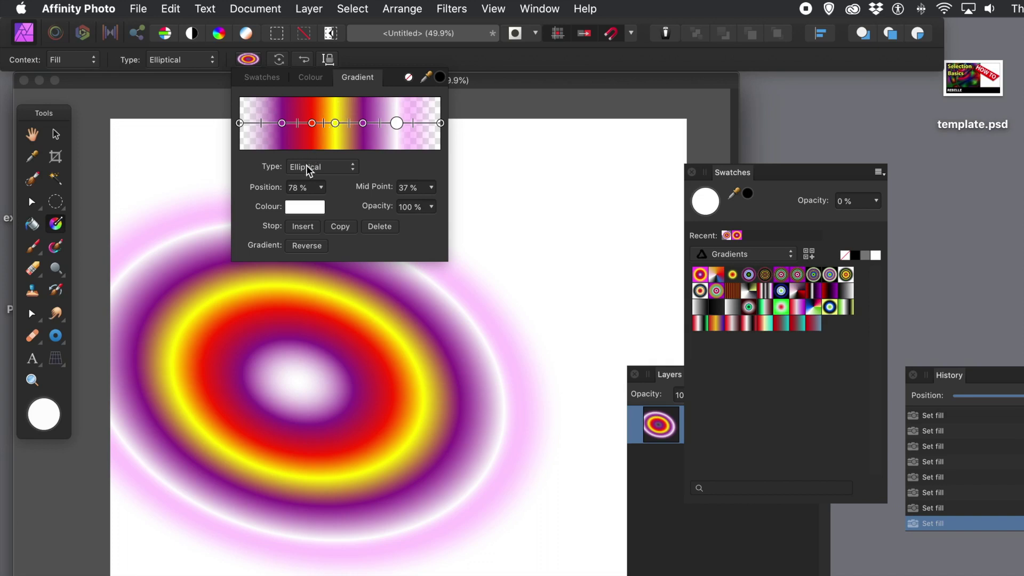
left_click(323, 170)
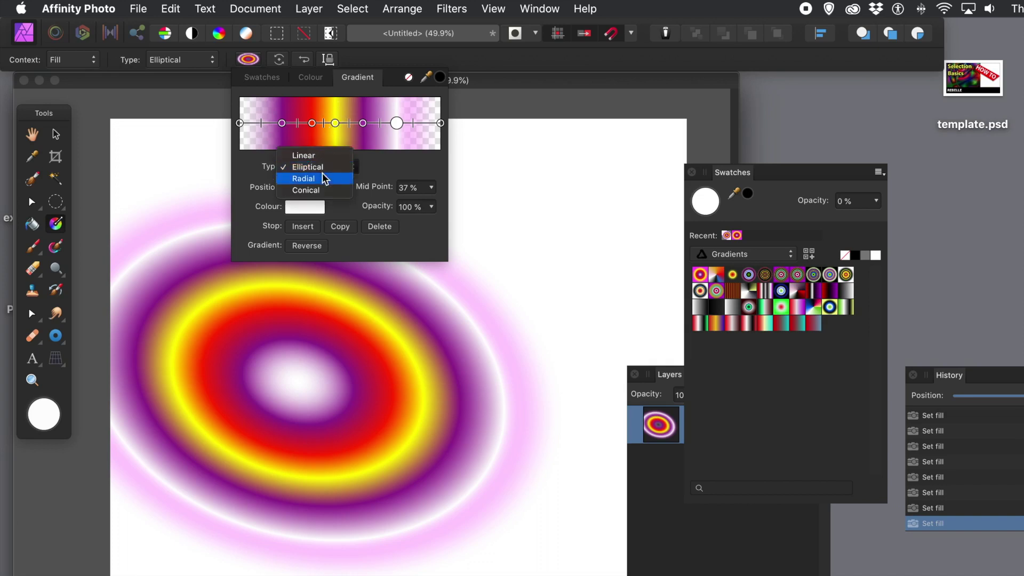
Switch the gradient to Linear and compare reversed directions, ending in the original direction
left_click(324, 157)
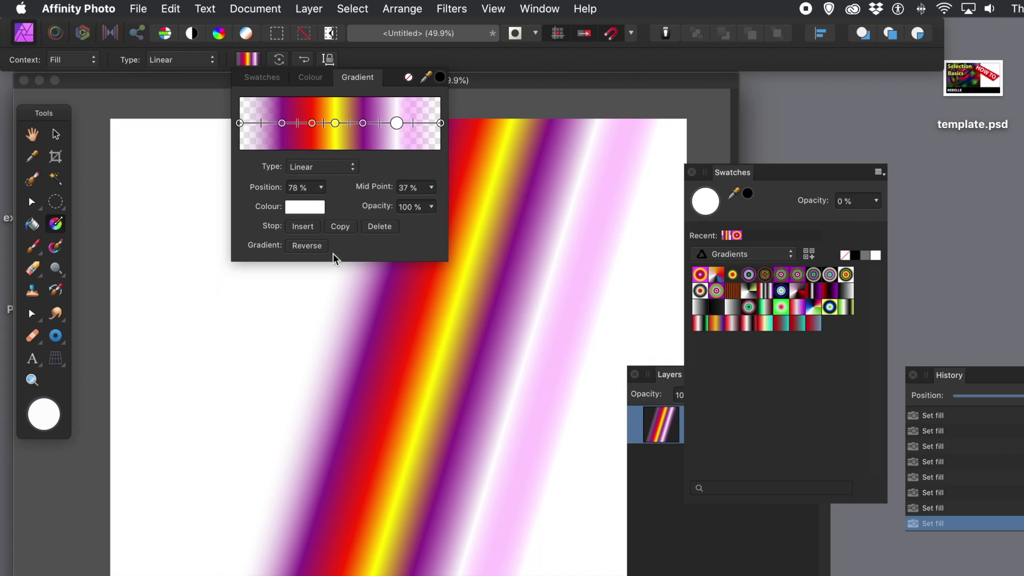
left_click(306, 246)
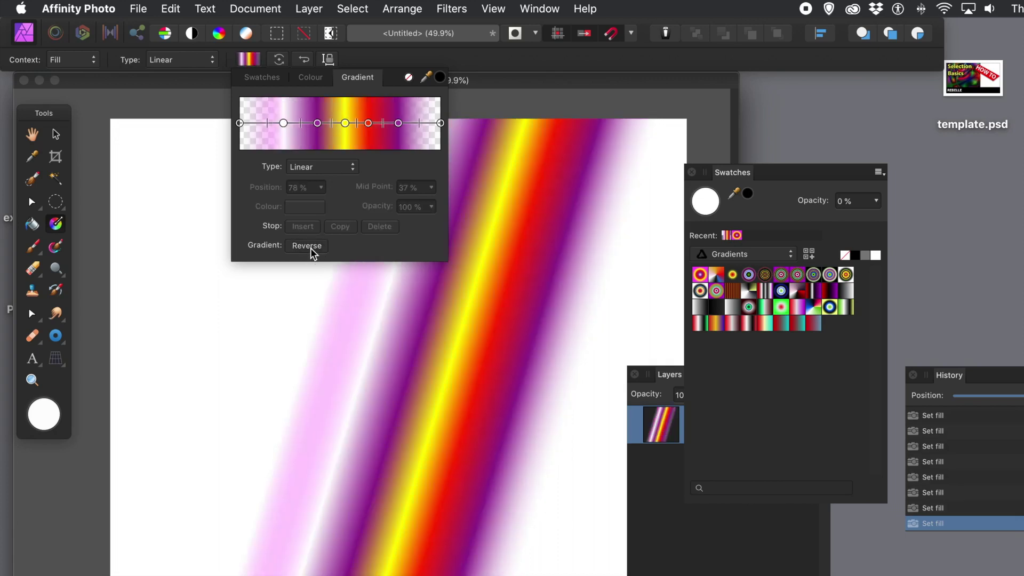
left_click(307, 246)
left_click(307, 246)
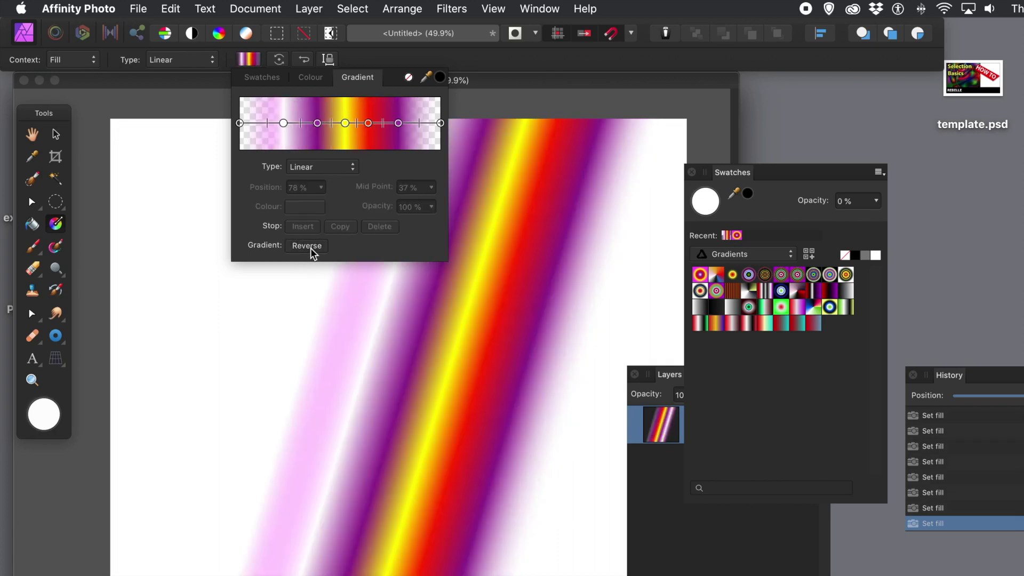
left_click(307, 246)
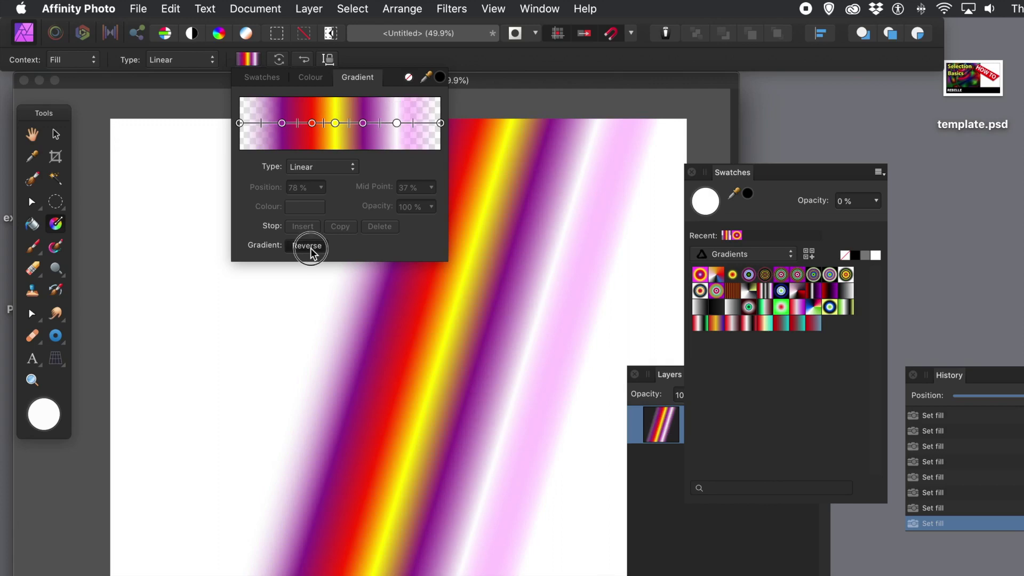
left_click(307, 246)
left_click(306, 246)
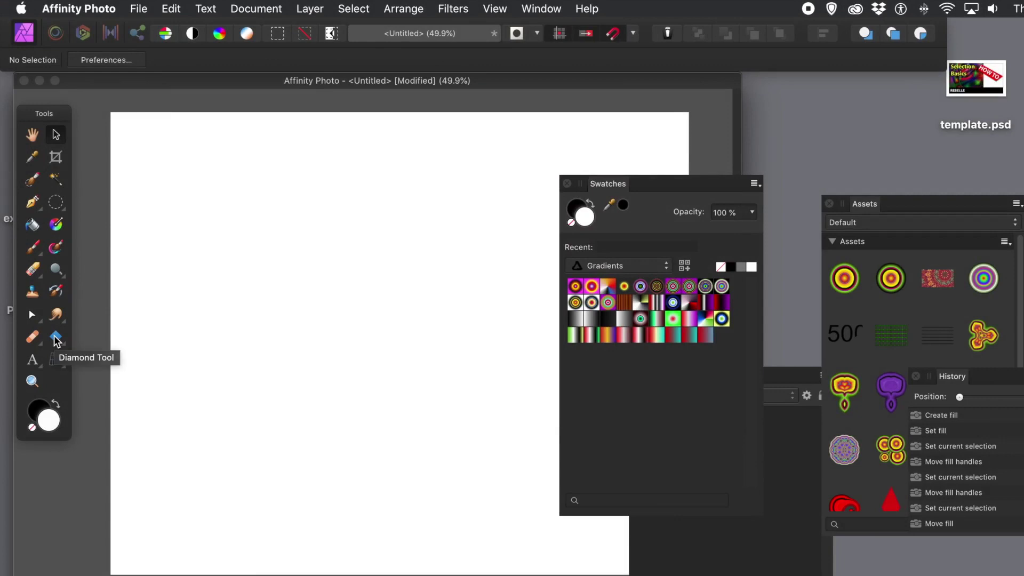
Draw a tall diamond across the canvas centre with the Diamond Tool
left_click(55, 339)
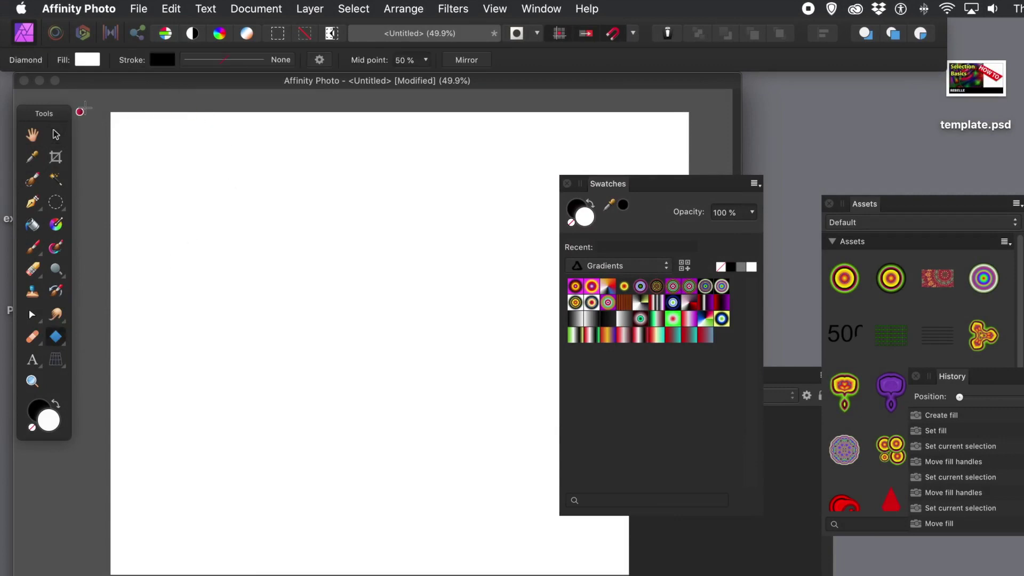
left_click_drag(236, 158, 495, 521)
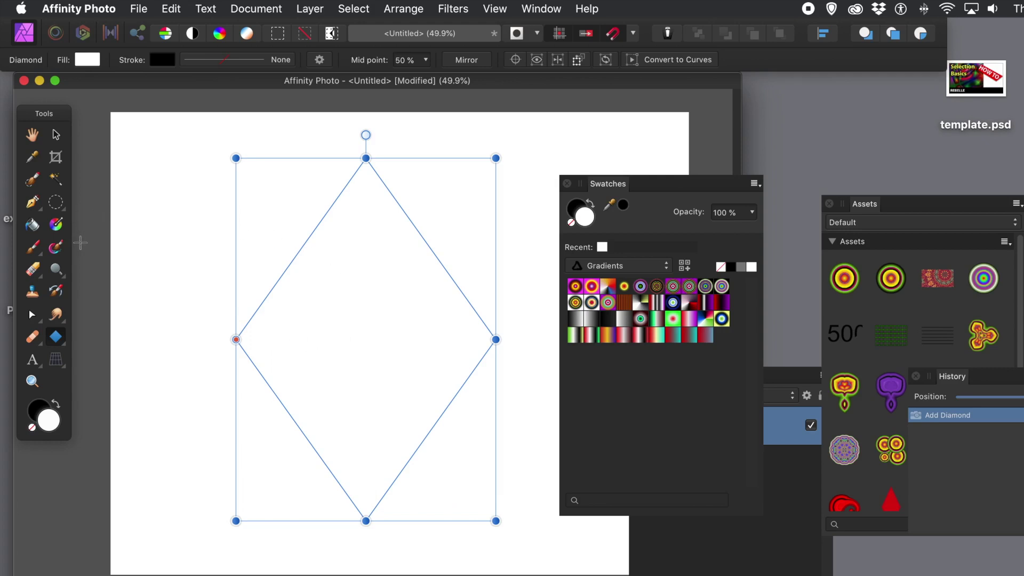
left_click(56, 225)
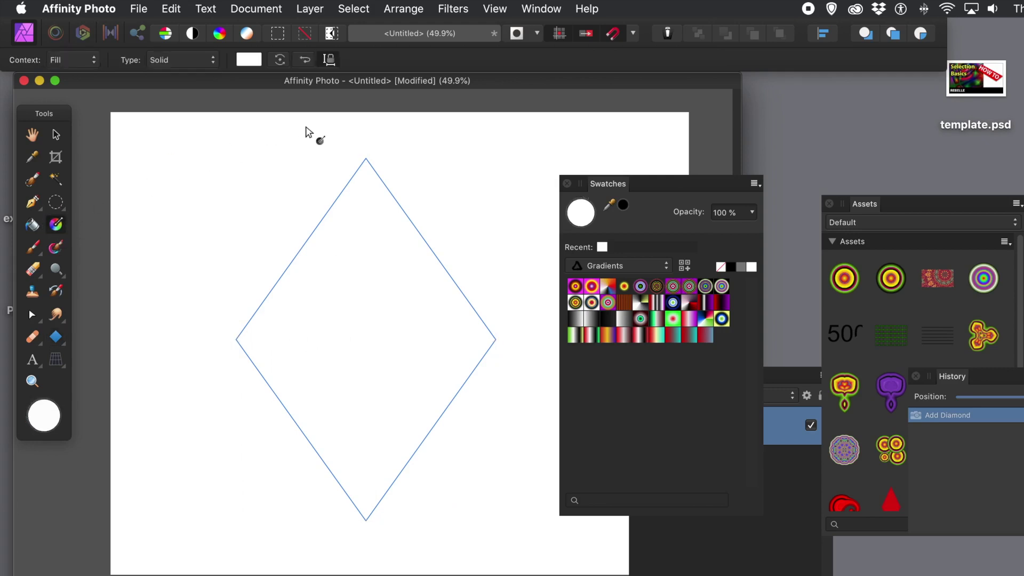
Give the diamond a linear gradient angled to its upper middle, then apply the first preset gradient
left_click(187, 57)
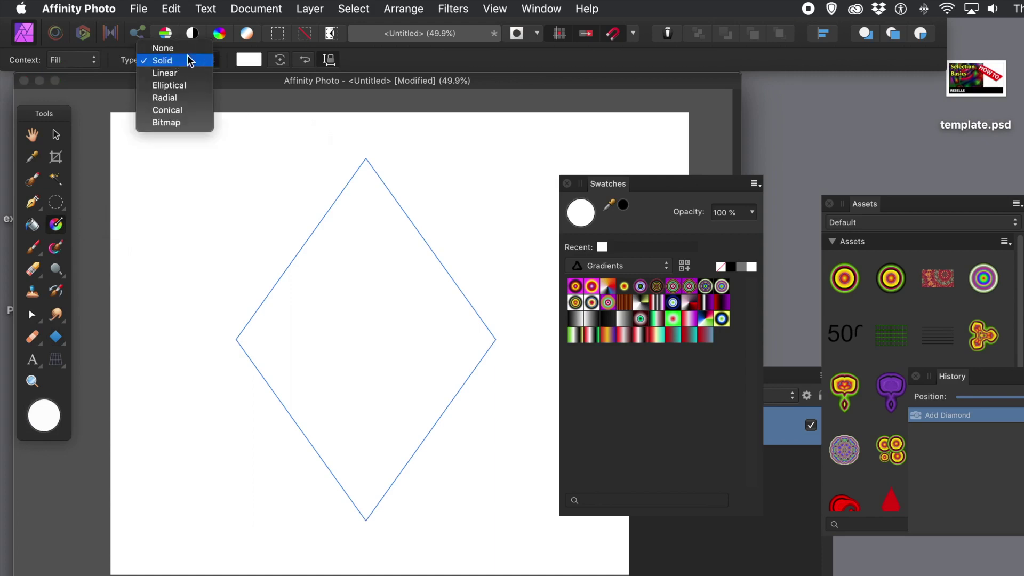
left_click(188, 75)
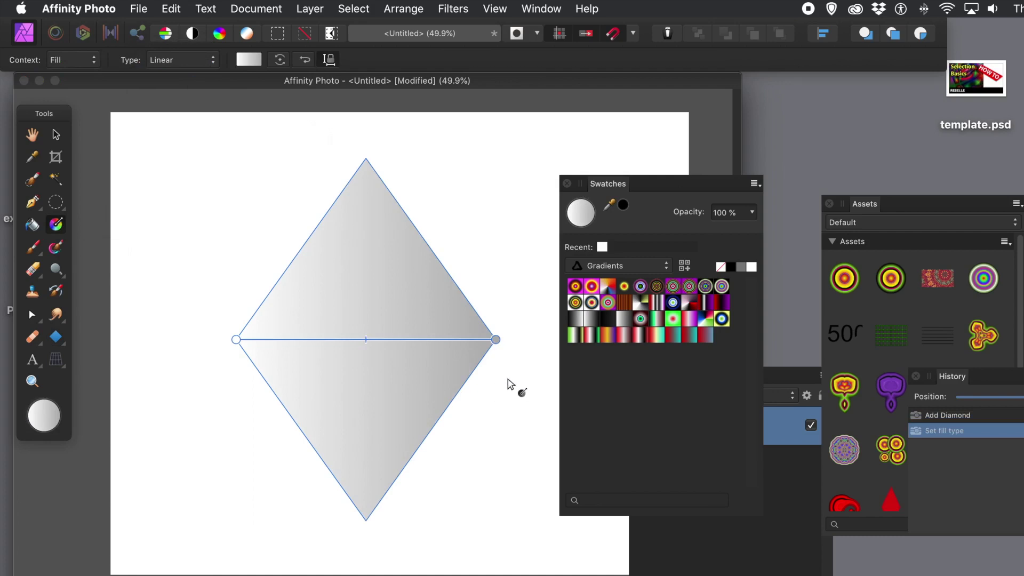
mouse_move(498, 340)
left_mouse_down()
mouse_move(384, 398)
mouse_move(399, 358)
mouse_move(309, 336)
mouse_move(407, 338)
mouse_move(414, 304)
mouse_move(382, 281)
mouse_move(329, 277)
mouse_move(344, 280)
left_mouse_up()
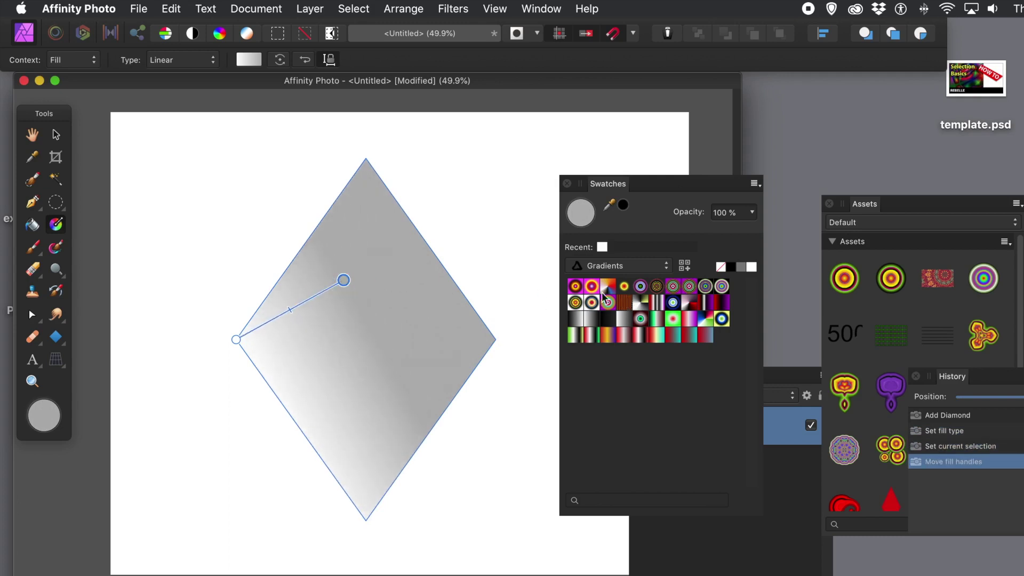
left_click_drag(603, 295, 559, 294)
left_click(575, 287)
Drop the preset gradient onto the diamond and stretch it past the right corner
left_click_drag(575, 290, 381, 287)
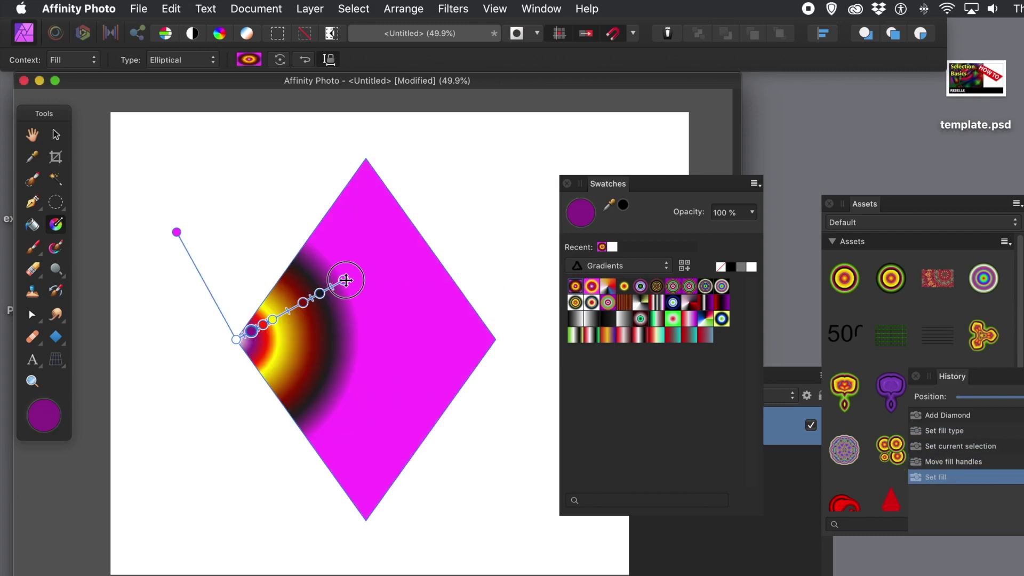
left_click_drag(344, 281, 423, 283)
left_click_drag(487, 295, 648, 398)
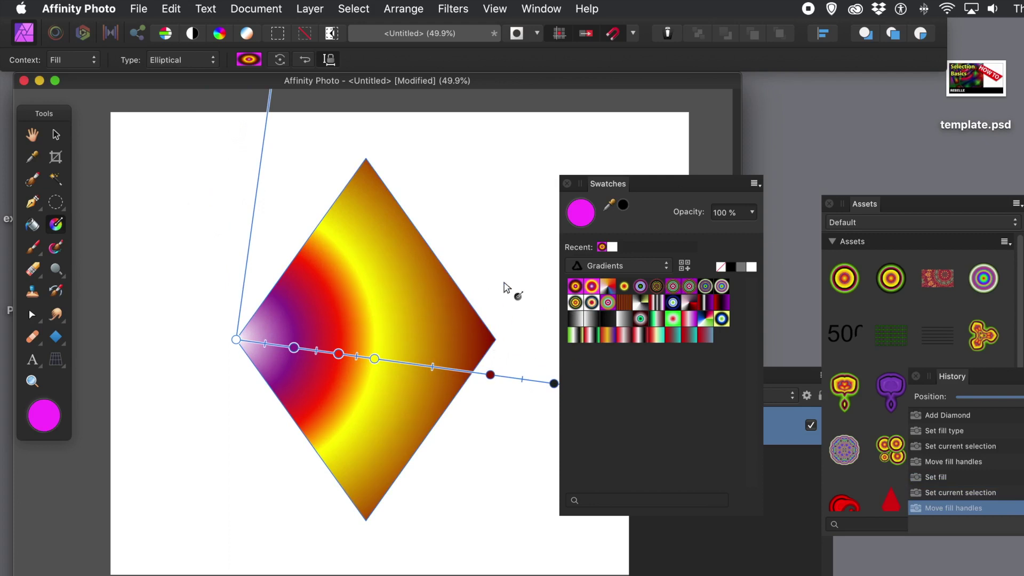
Try several preset gradients, settling on the green, black, blue and pink elliptical preset
left_click(591, 285)
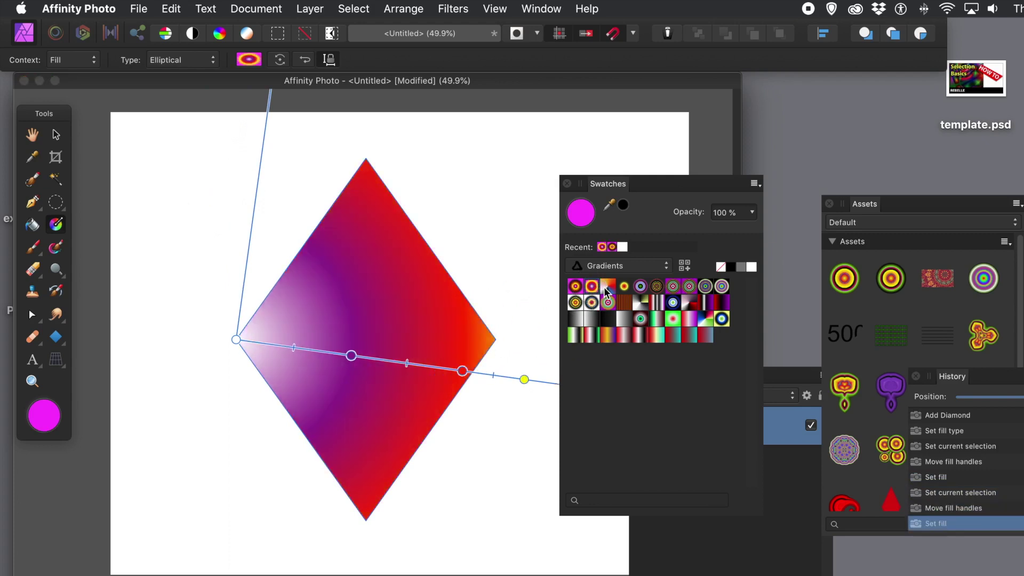
left_click(606, 288)
left_click(624, 288)
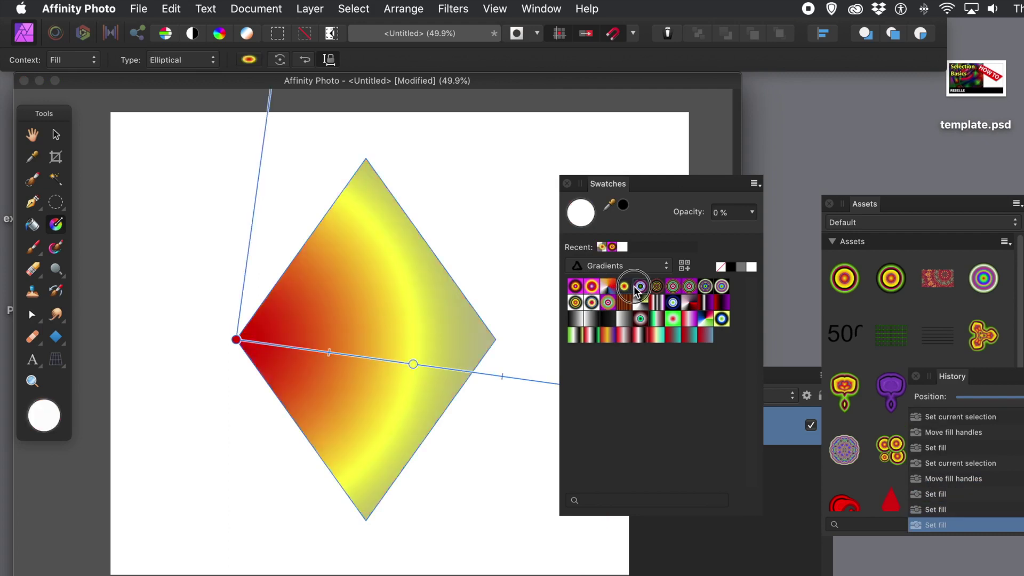
left_click(639, 288)
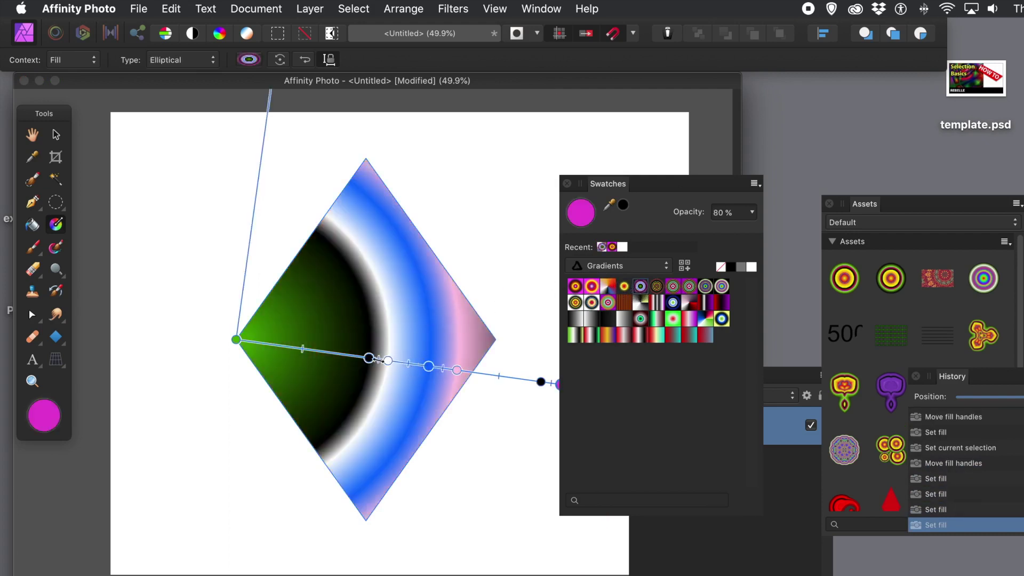
Shift the black and blue bands inward, widen the green centre and pull the dark outer stop in
left_click_drag(368, 358, 321, 352)
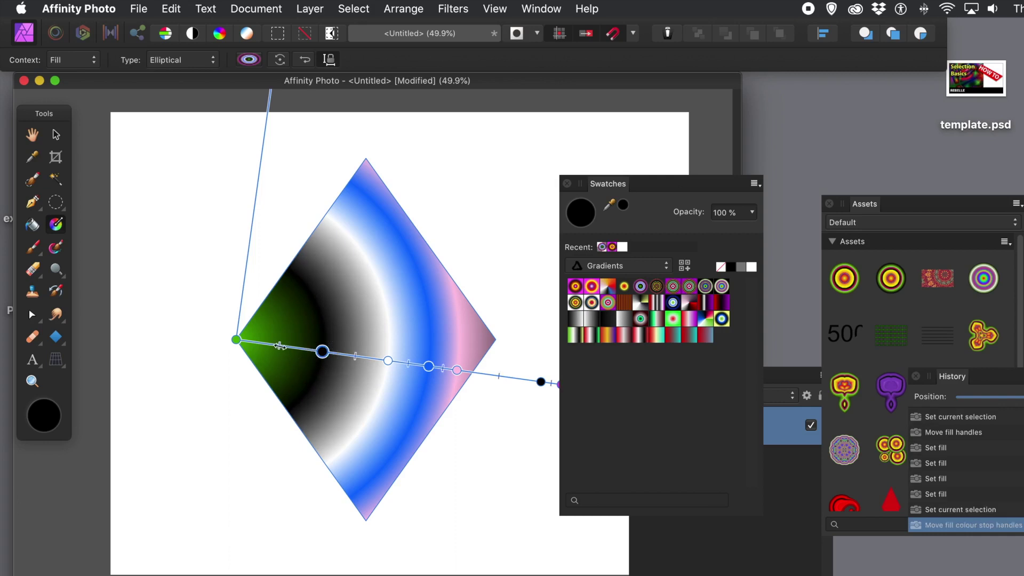
left_click_drag(256, 342, 313, 350)
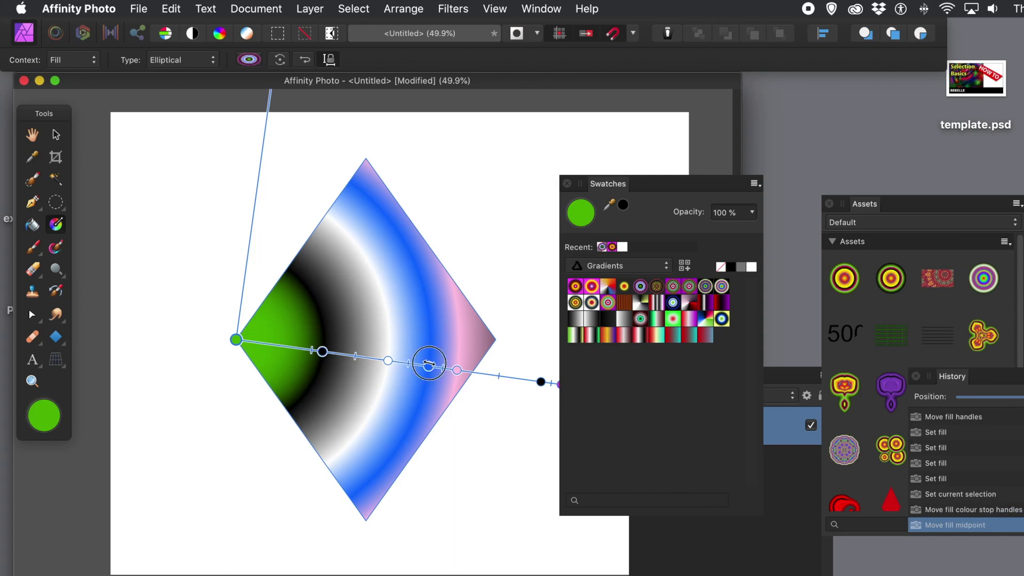
left_click_drag(429, 366, 362, 357)
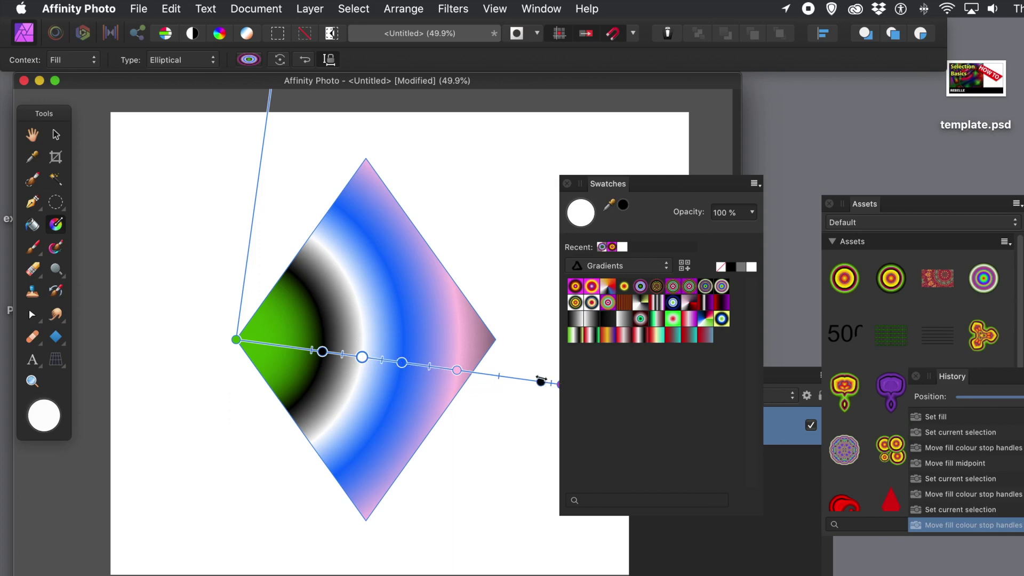
left_click_drag(540, 380, 423, 366)
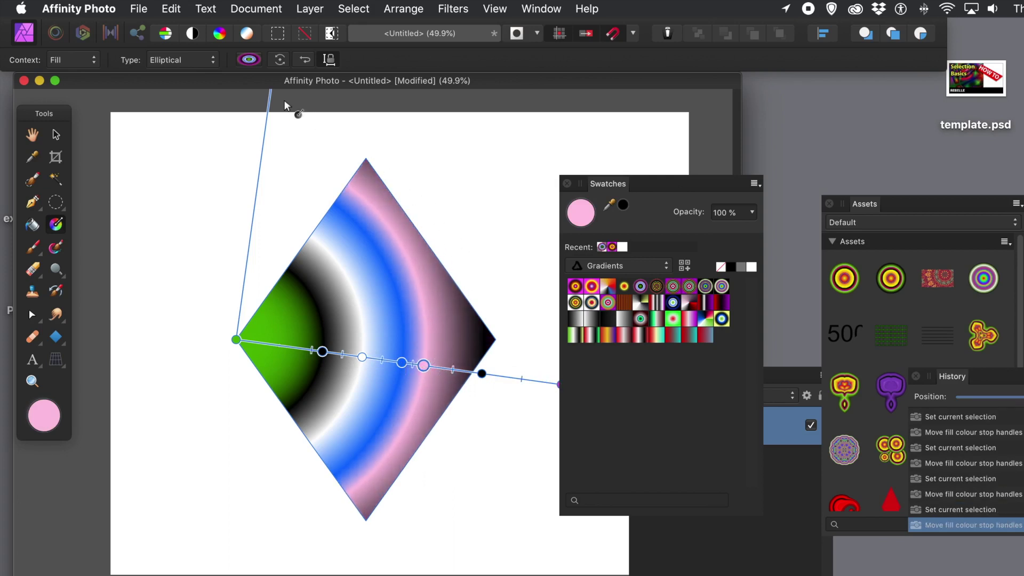
left_click(249, 59)
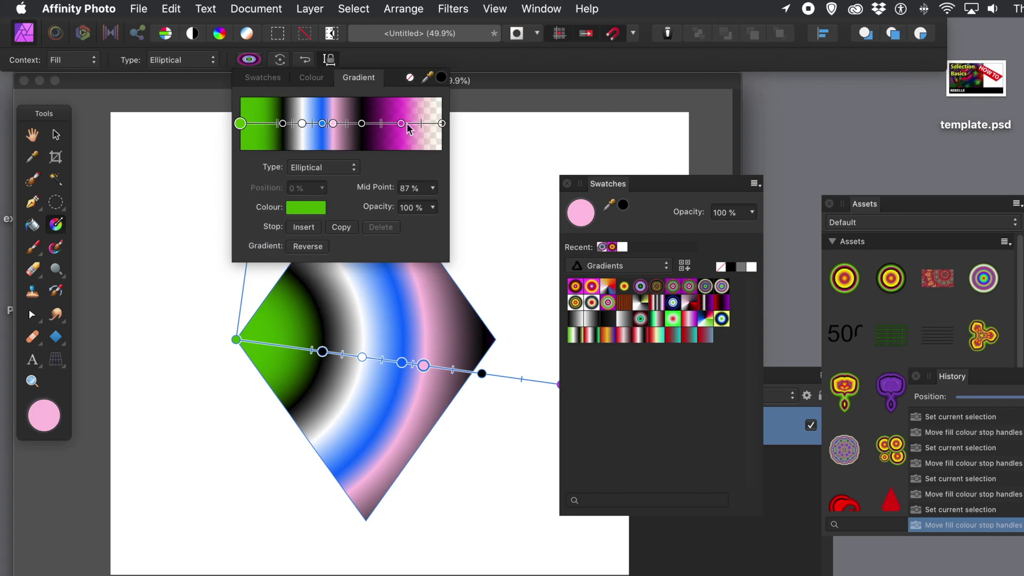
Push the purple stop to the end and the pink stop to 78% so blue dominates
mouse_move(401, 124)
left_mouse_down()
mouse_move(421, 126)
mouse_move(365, 123)
mouse_move(411, 123)
left_mouse_up()
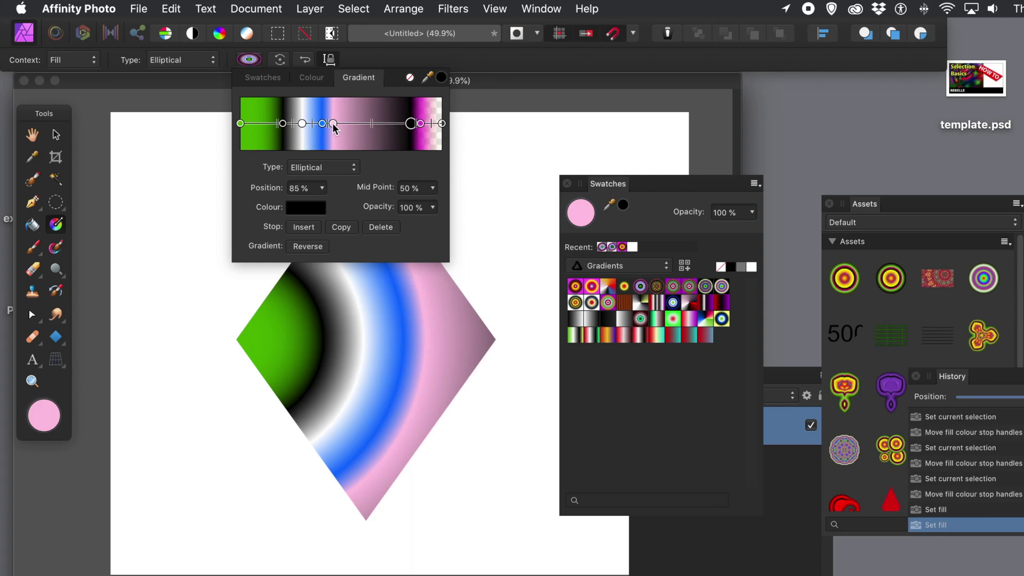
left_click_drag(333, 124, 400, 125)
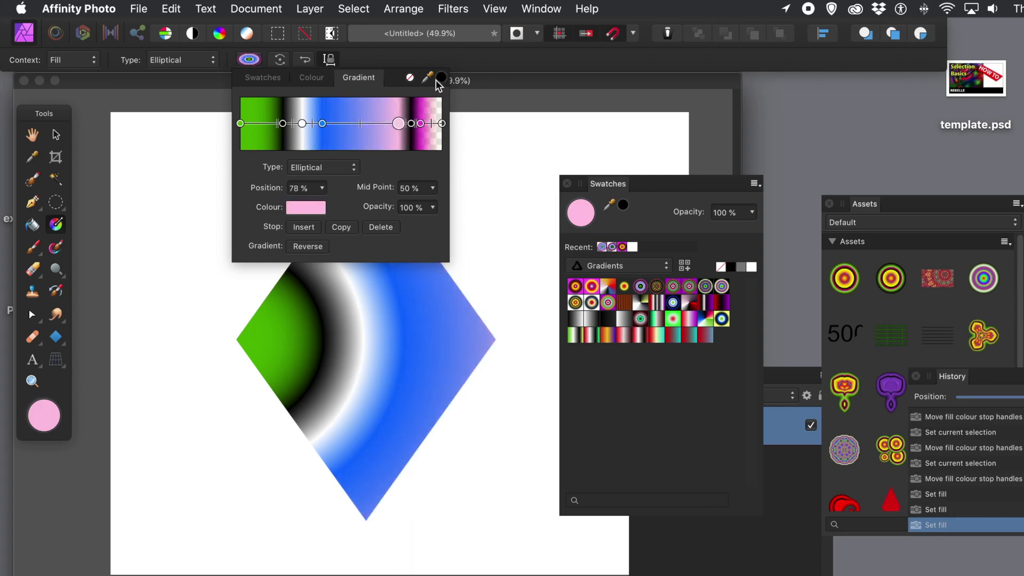
left_click(517, 80)
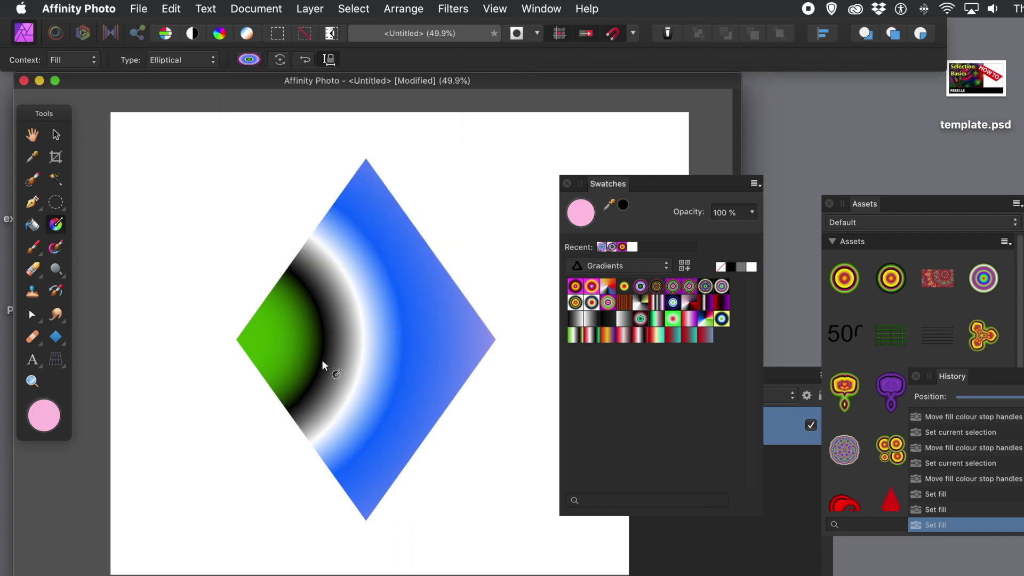
Select the diamond and save its gradient as a new preset
left_click(55, 136)
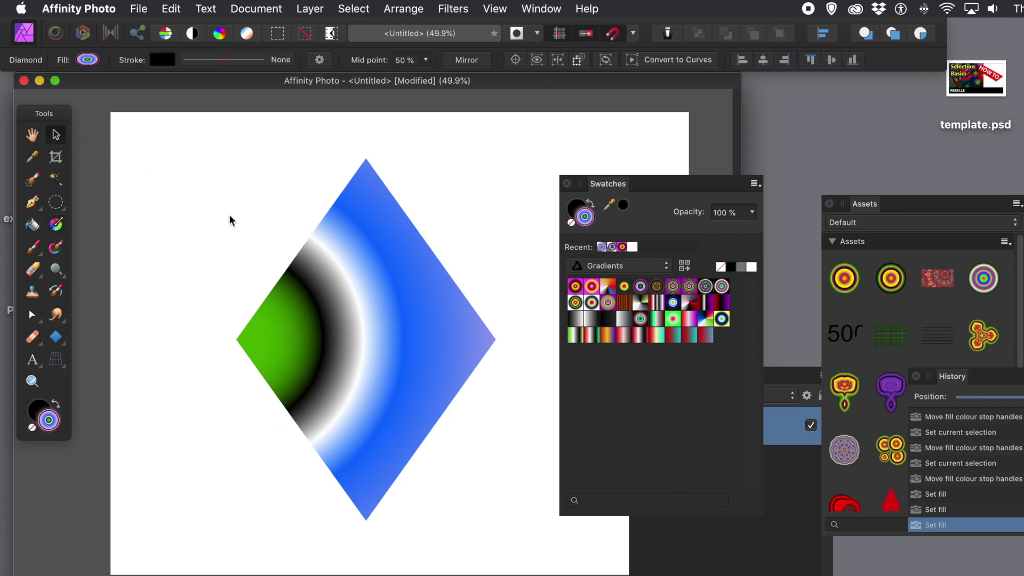
left_click(321, 340)
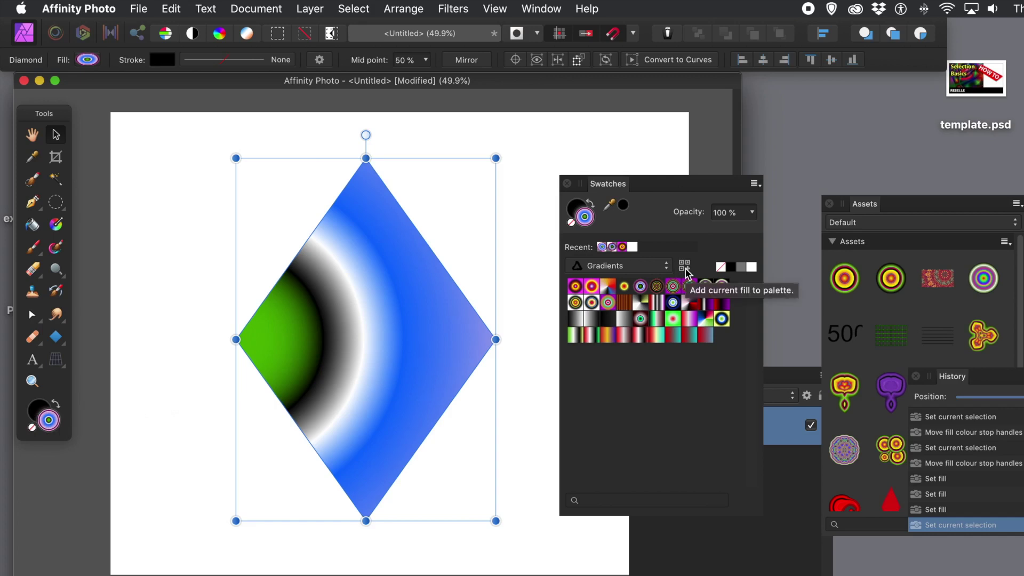
left_click(685, 265)
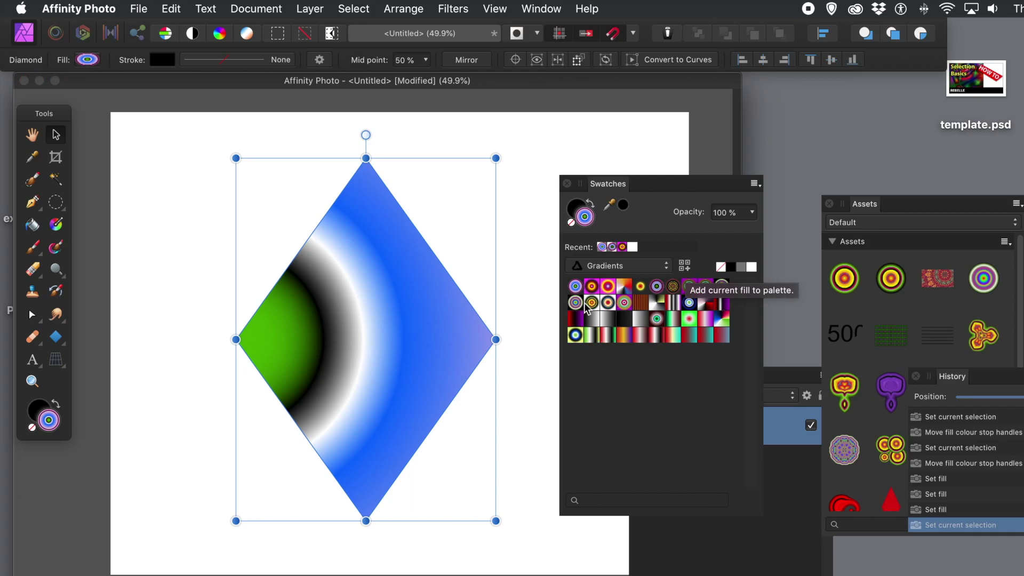
Try pink-yellow, orange-purple and red-yellow presets, ending on the blue, white, black and green gradient
left_click(613, 291)
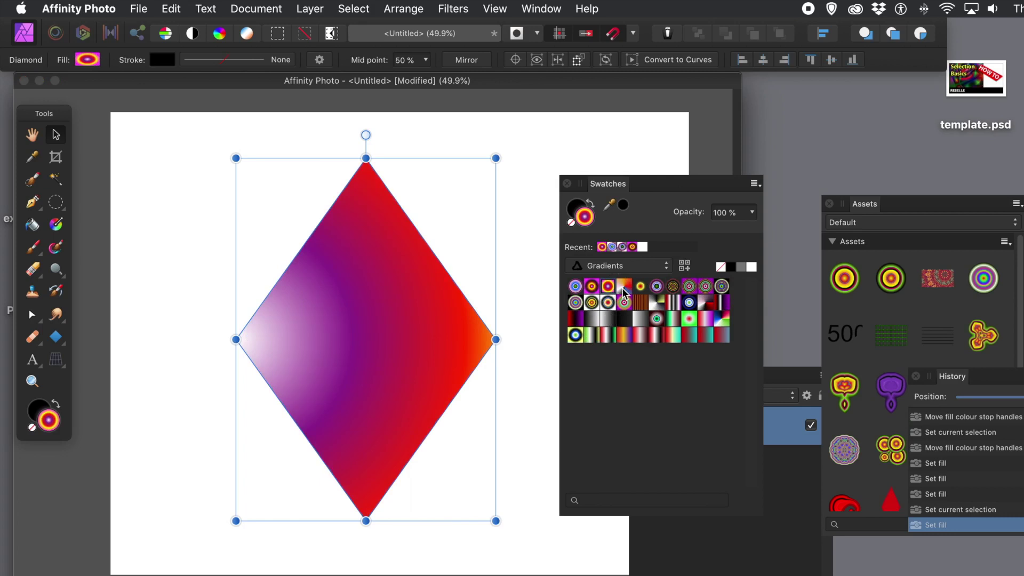
left_click(624, 286)
left_click(640, 286)
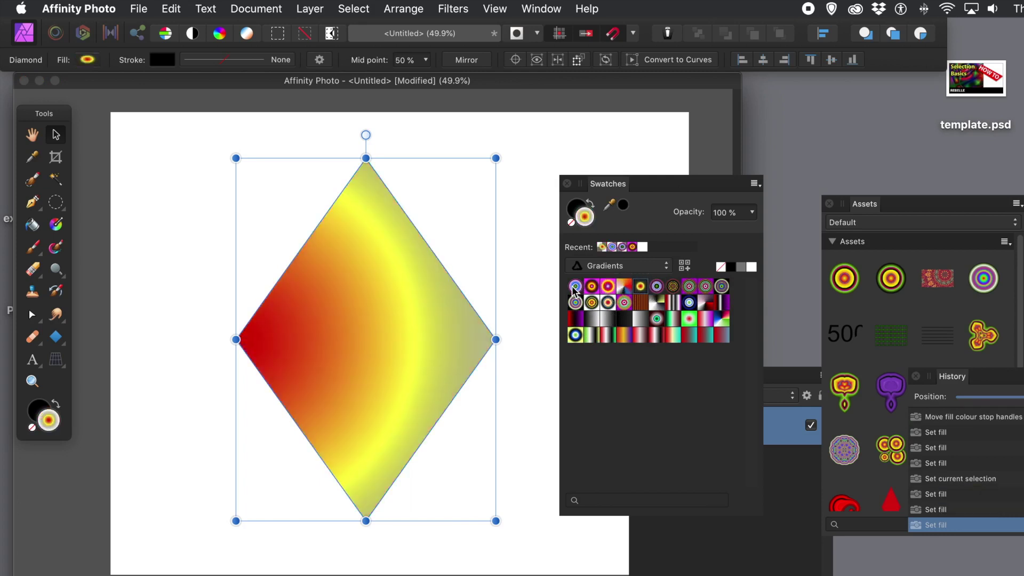
left_click(574, 288)
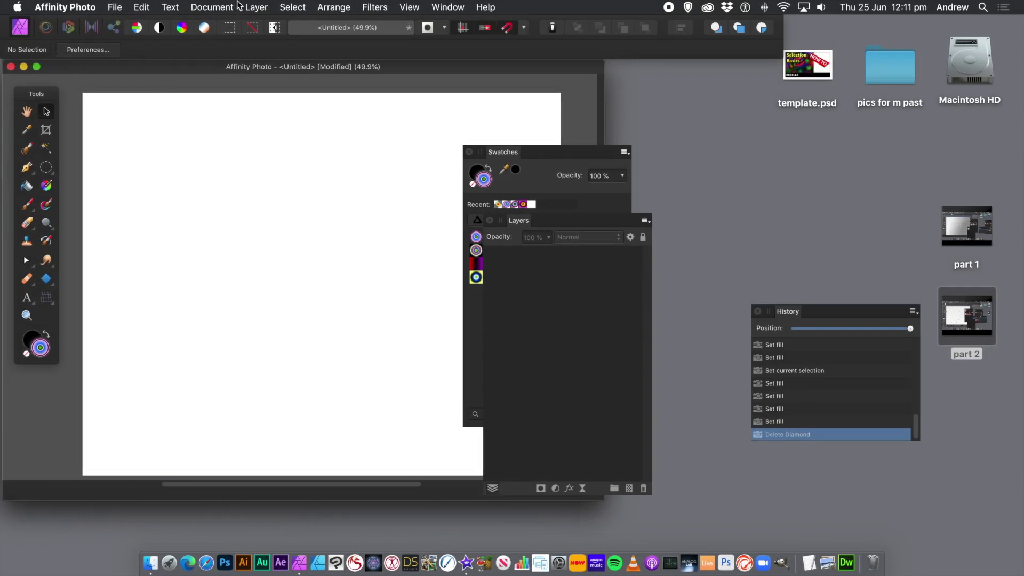
Add a new pixel layer and fill it with a multi-colour elliptical preset gradient enlarged toward the lower right
left_click(266, 7)
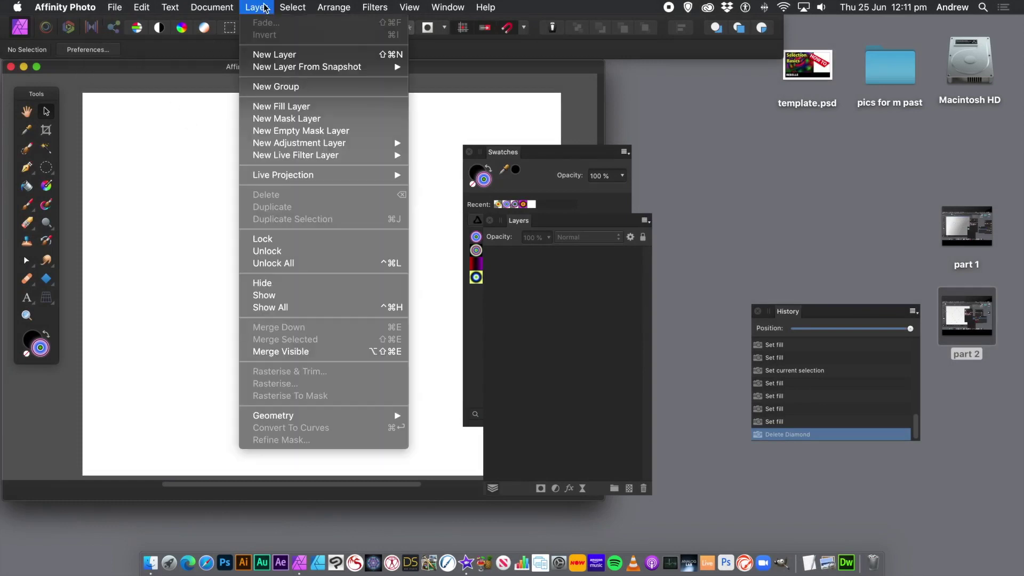
left_click(275, 54)
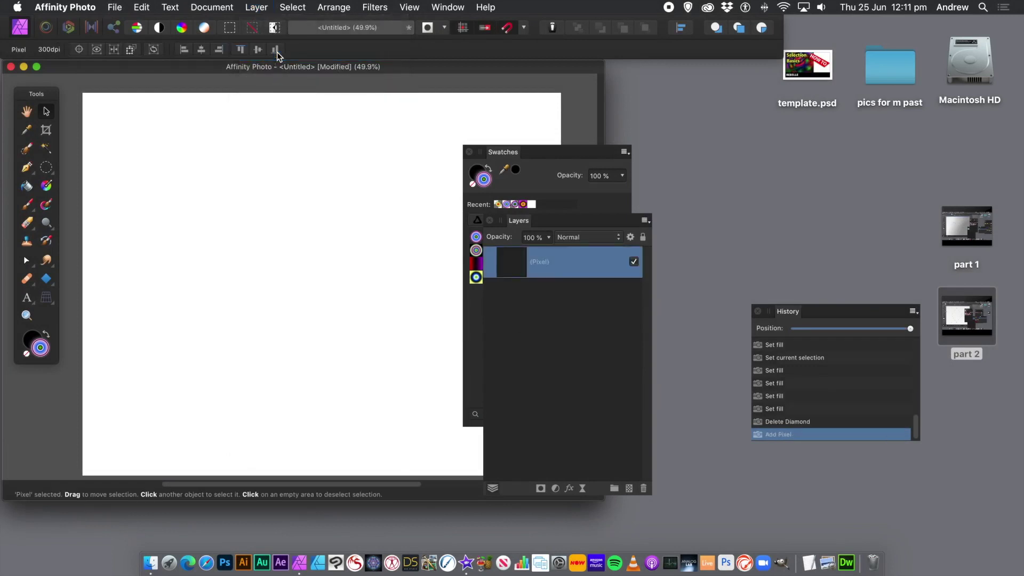
left_click(47, 187)
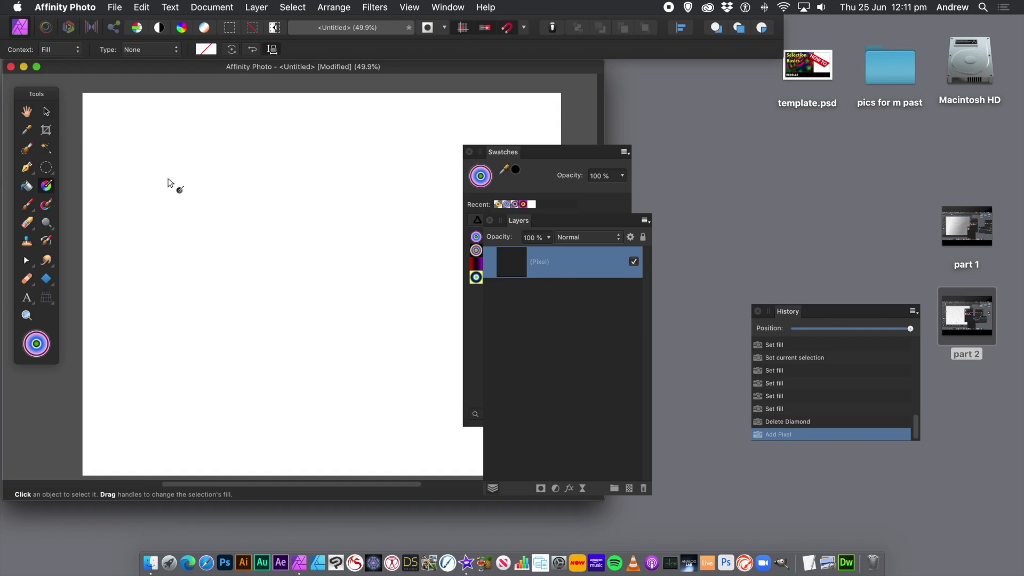
left_click_drag(168, 178, 387, 316)
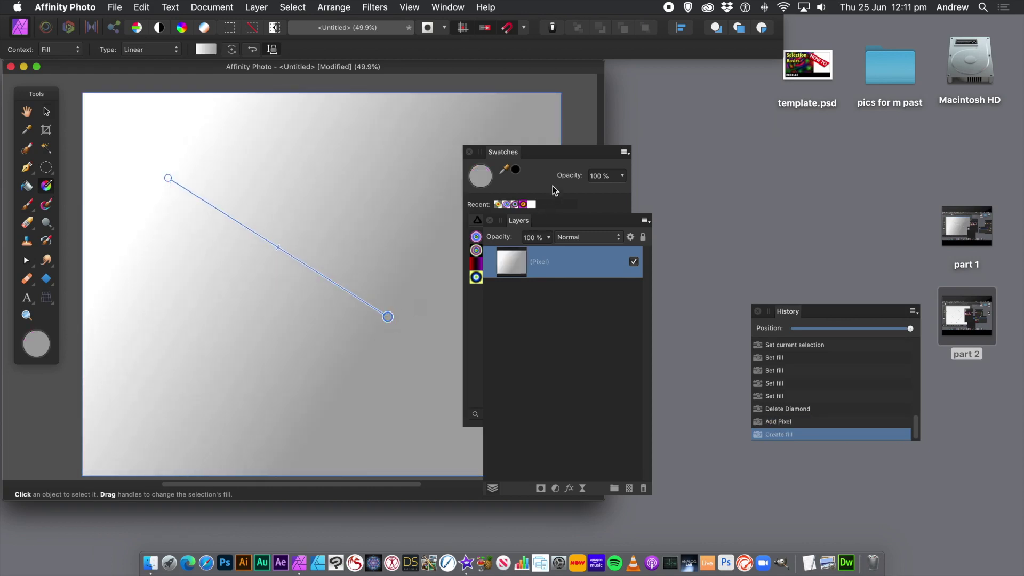
left_click(511, 154)
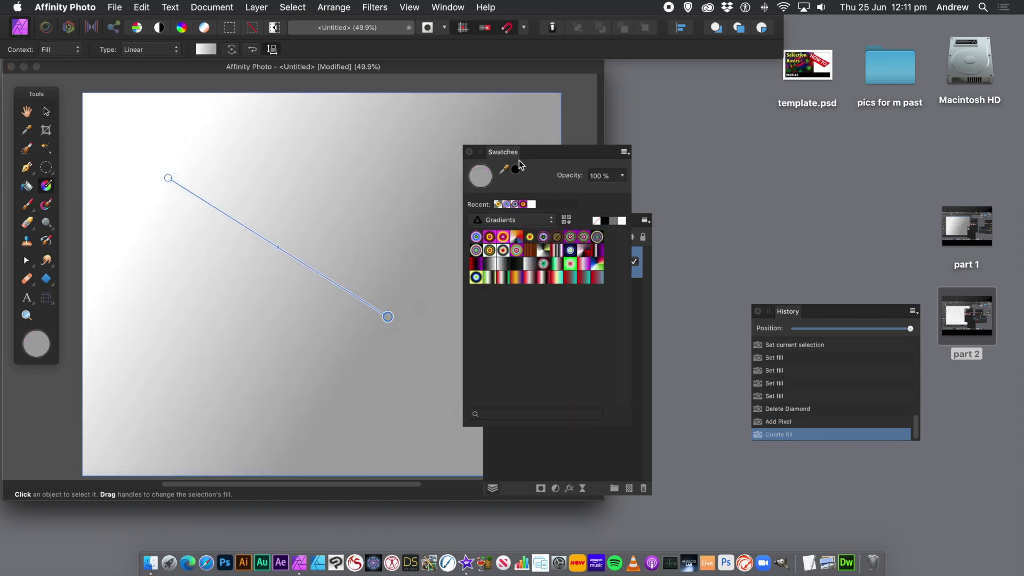
left_click(476, 238)
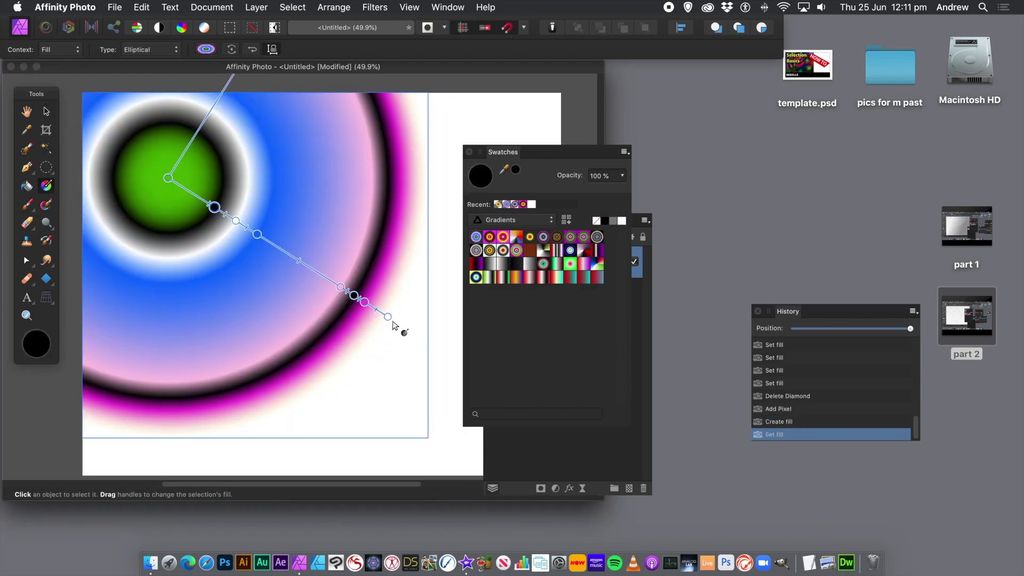
left_click(389, 318)
left_click_drag(389, 318, 438, 394)
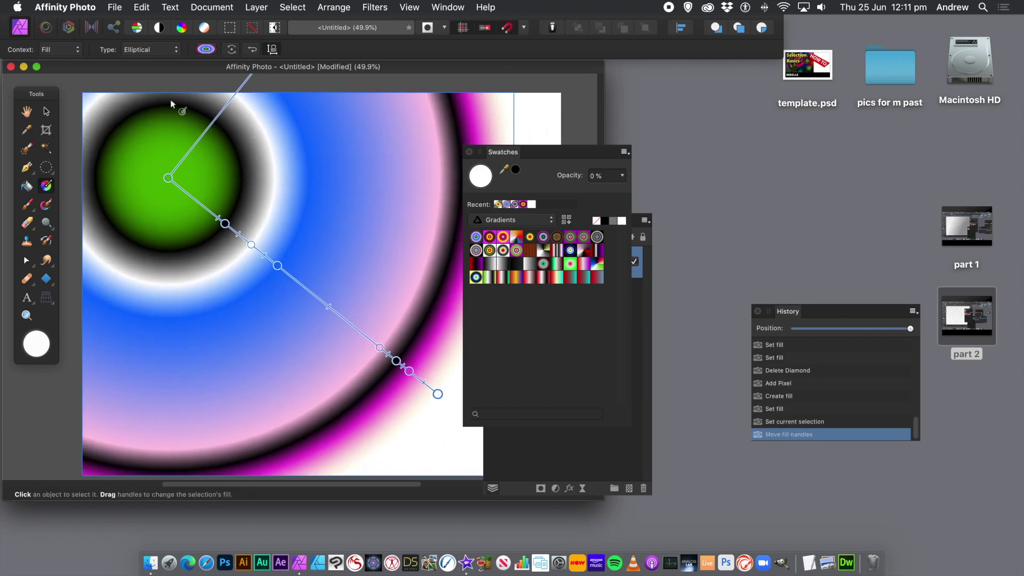
Change the layer's gradient to Linear and move its start point up and left
left_click(136, 52)
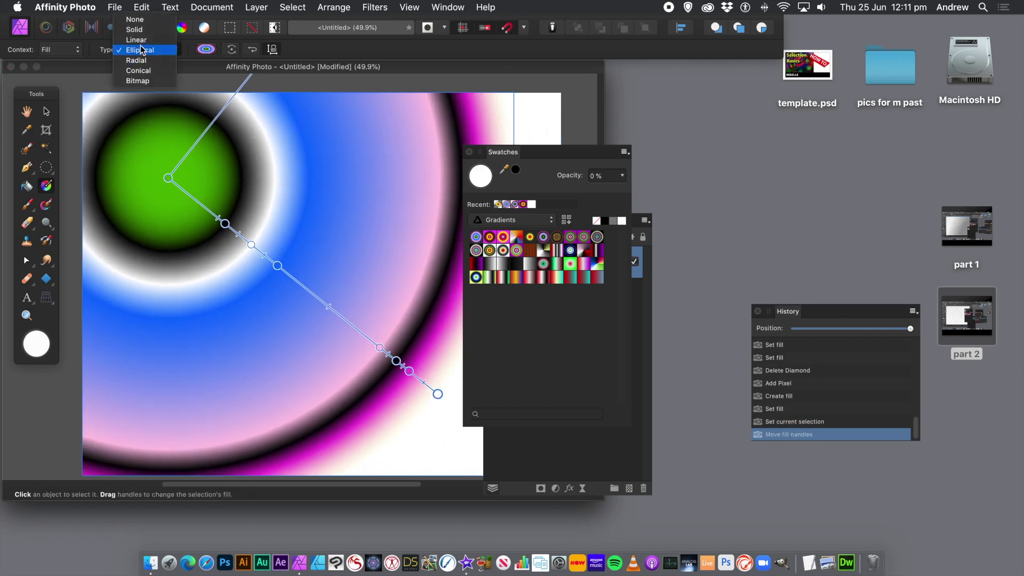
left_click(137, 40)
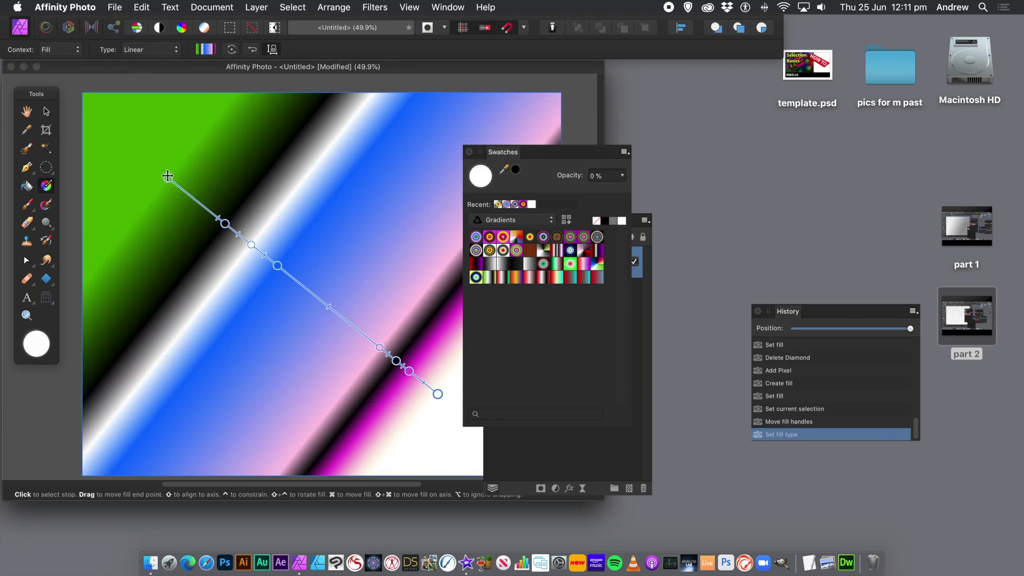
left_click_drag(168, 176, 138, 159)
left_click(257, 6)
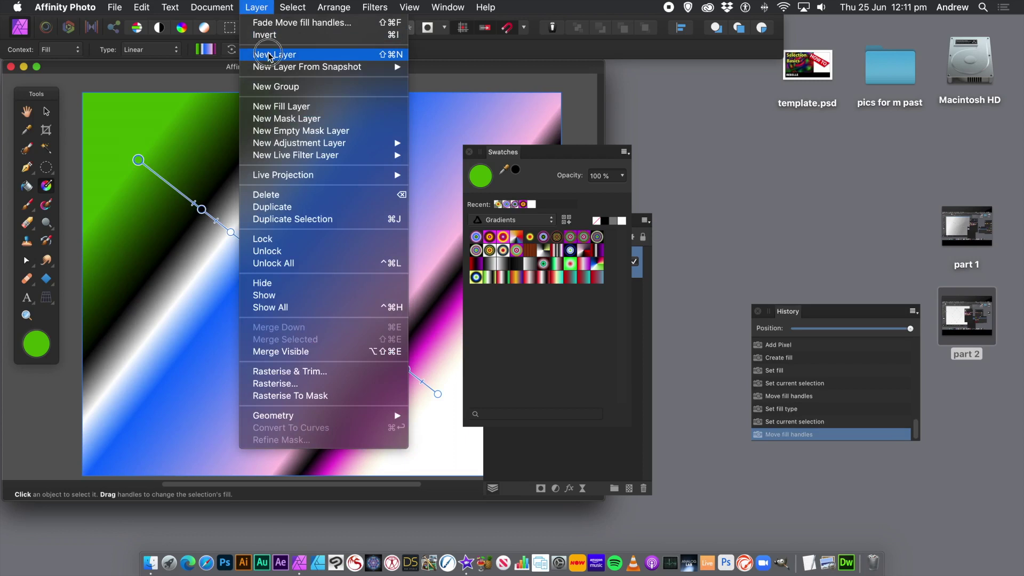
Add a second pixel layer on top filled with a colourful conical preset gradient
left_click(269, 55)
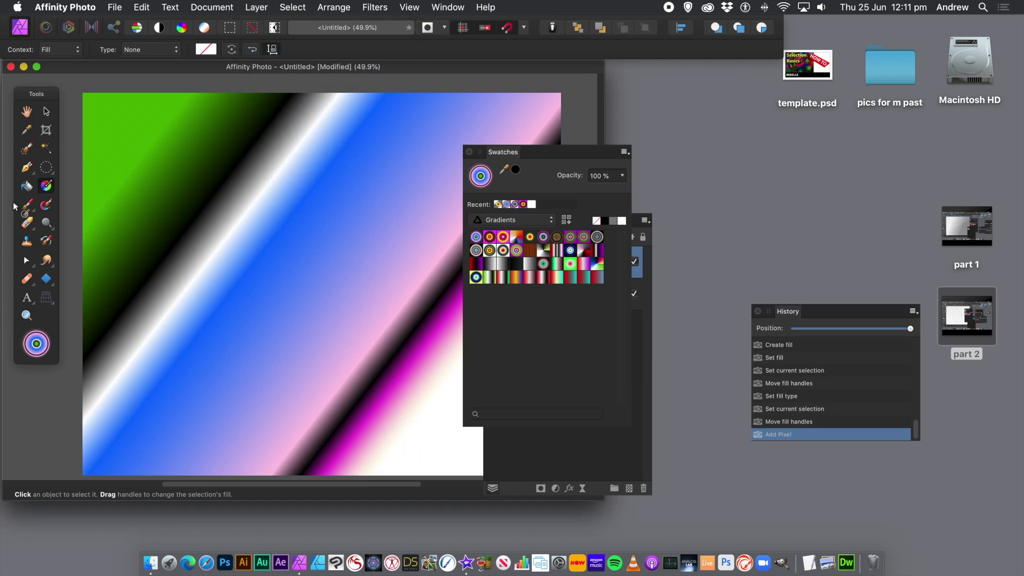
left_click(47, 186)
left_click_drag(226, 346, 390, 168)
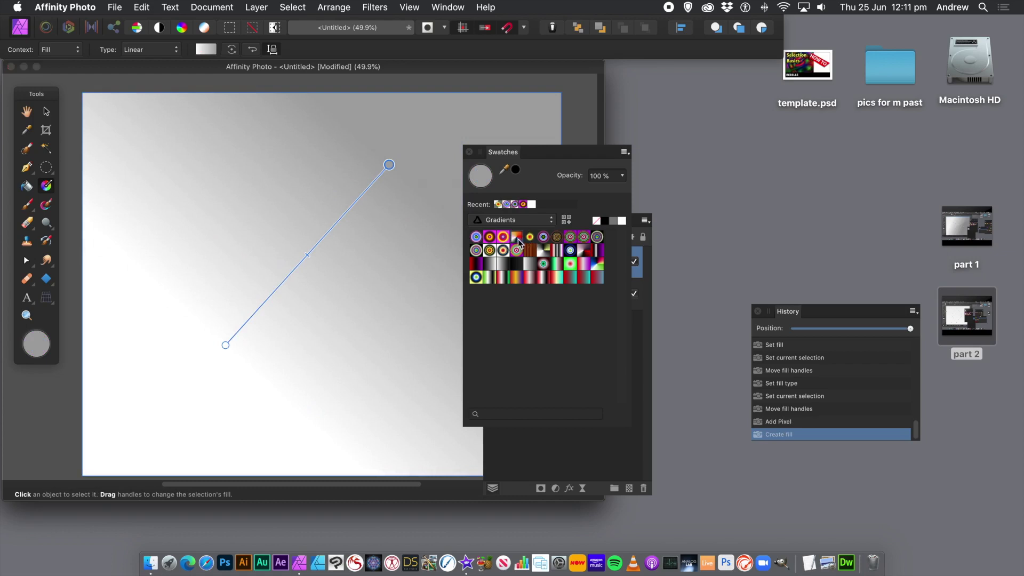
left_click(544, 238)
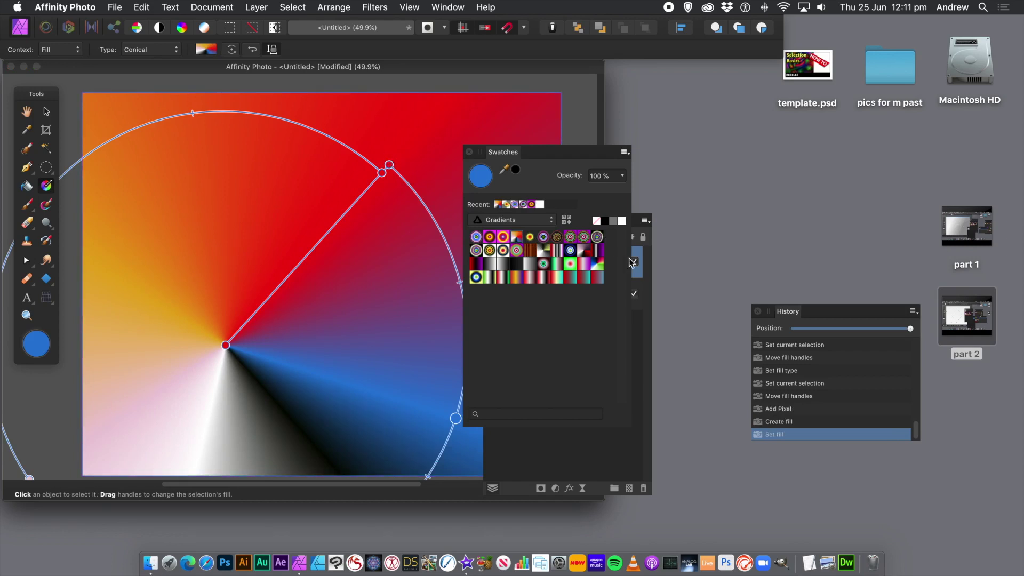
left_click(643, 352)
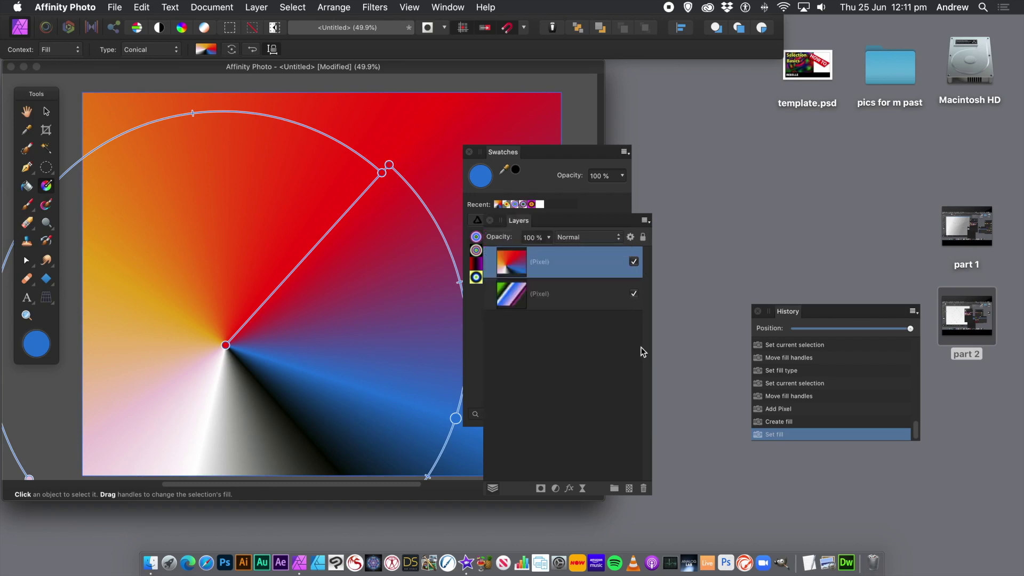
left_click(574, 238)
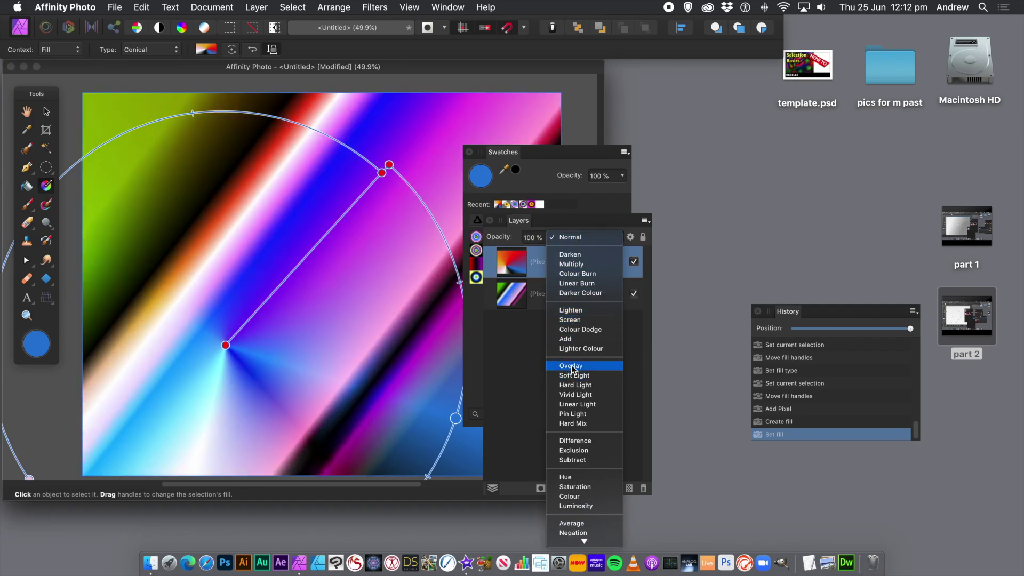
Set the top layer to Difference blend, then reposition, enlarge and rotate its conical gradient
left_click(567, 440)
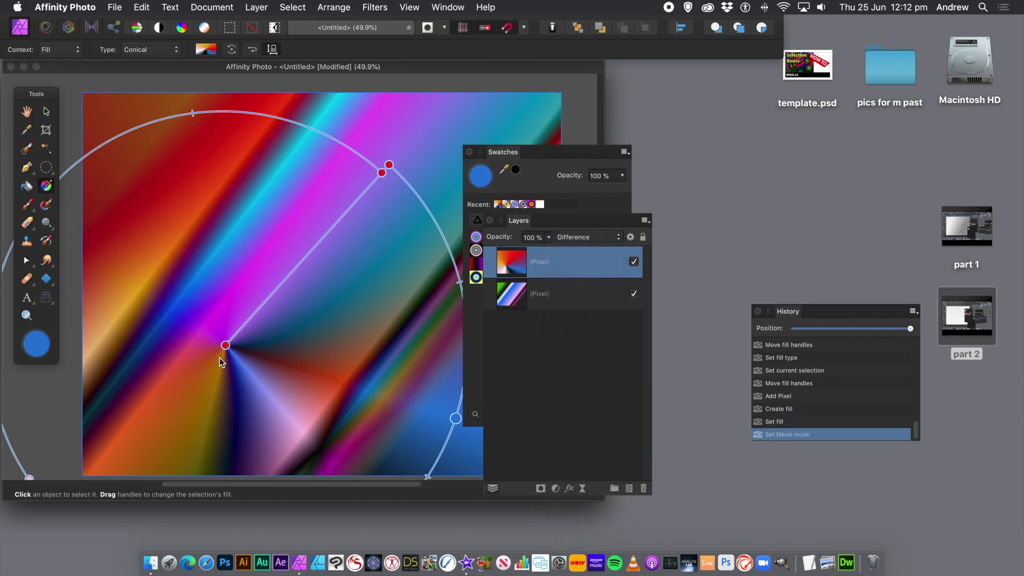
left_click_drag(225, 345, 279, 294)
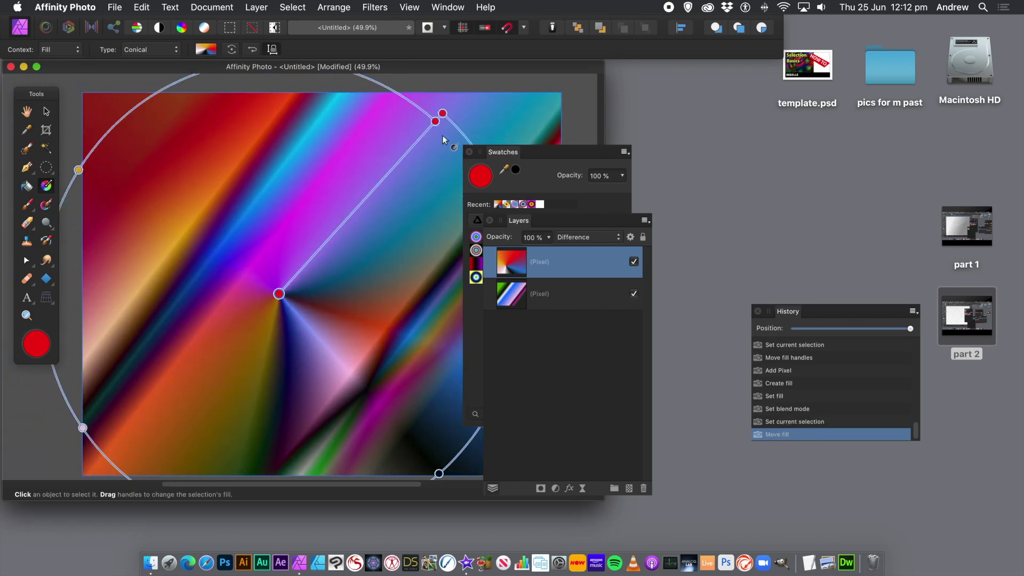
left_click_drag(442, 114, 580, 140)
left_click_drag(352, 142, 128, 172)
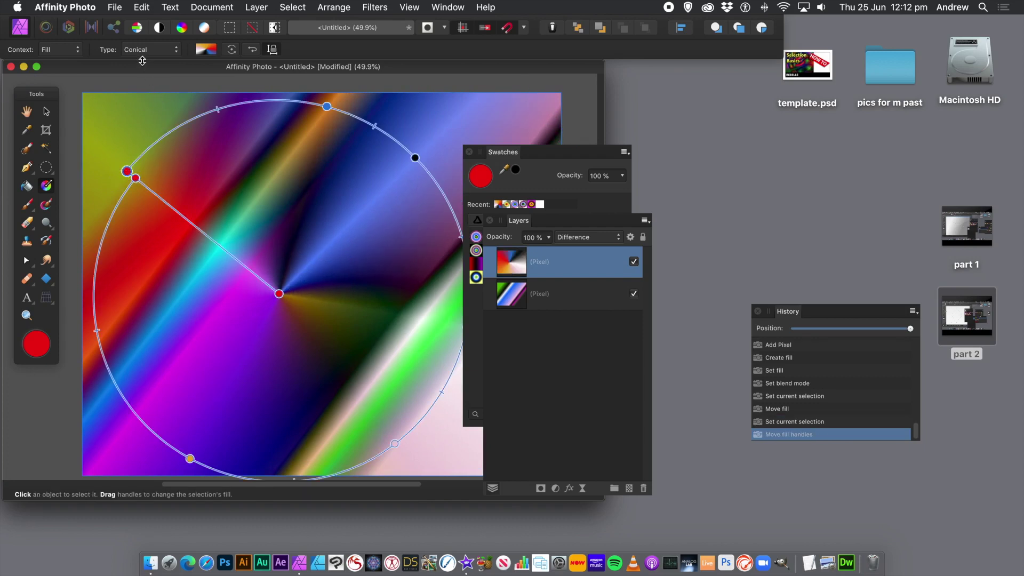
Change the gradient to Linear, running diagonally from the bottom-left corner toward the top right
left_click(143, 50)
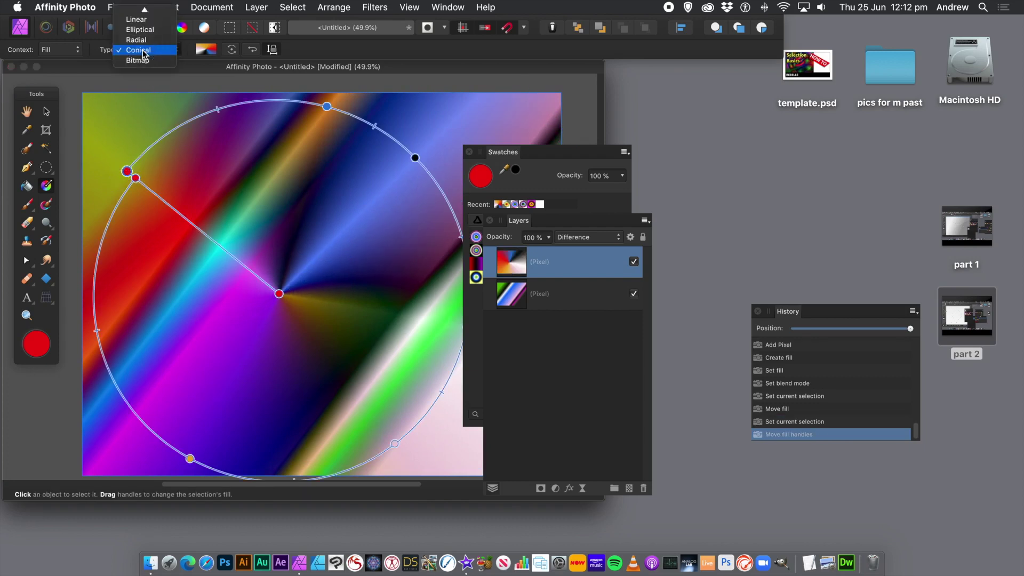
left_click(152, 21)
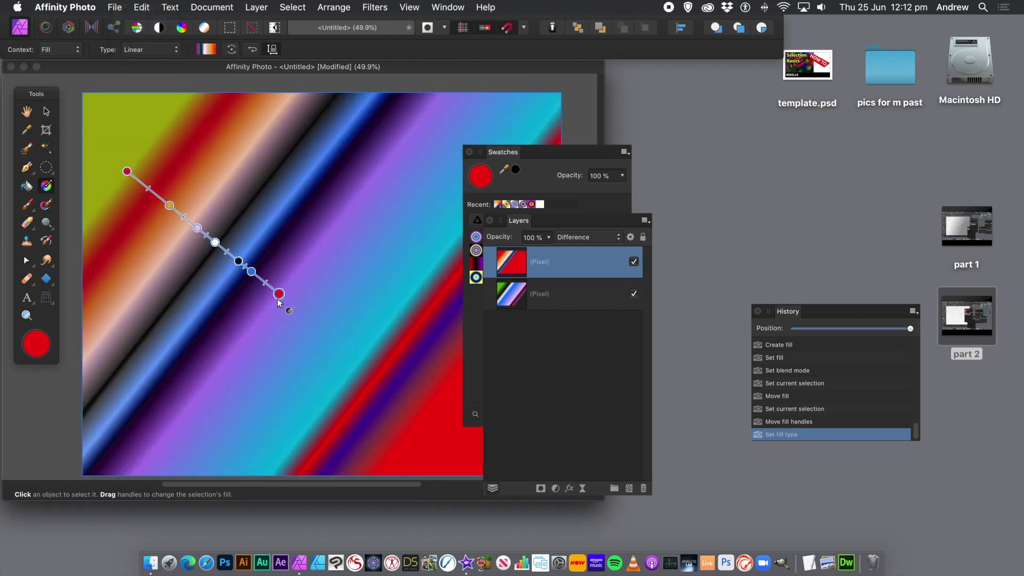
left_click_drag(278, 294, 352, 120)
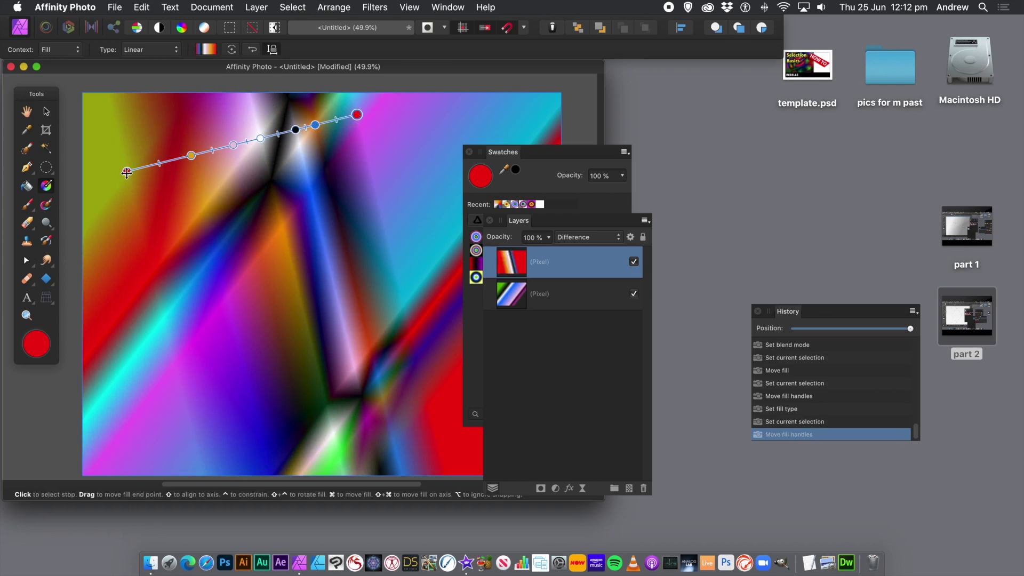
left_click_drag(126, 171, 61, 478)
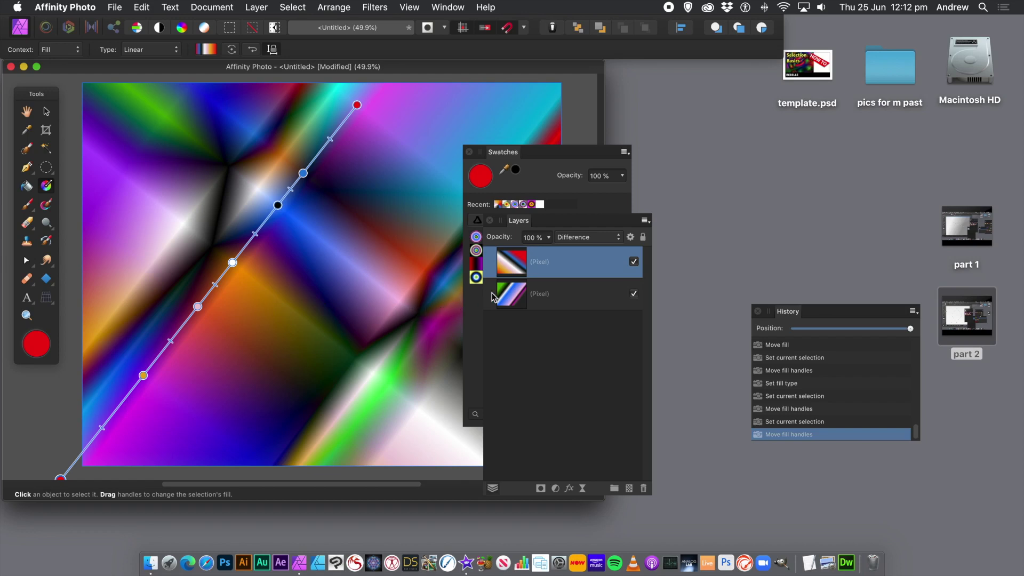
left_click(508, 298)
left_click(508, 299)
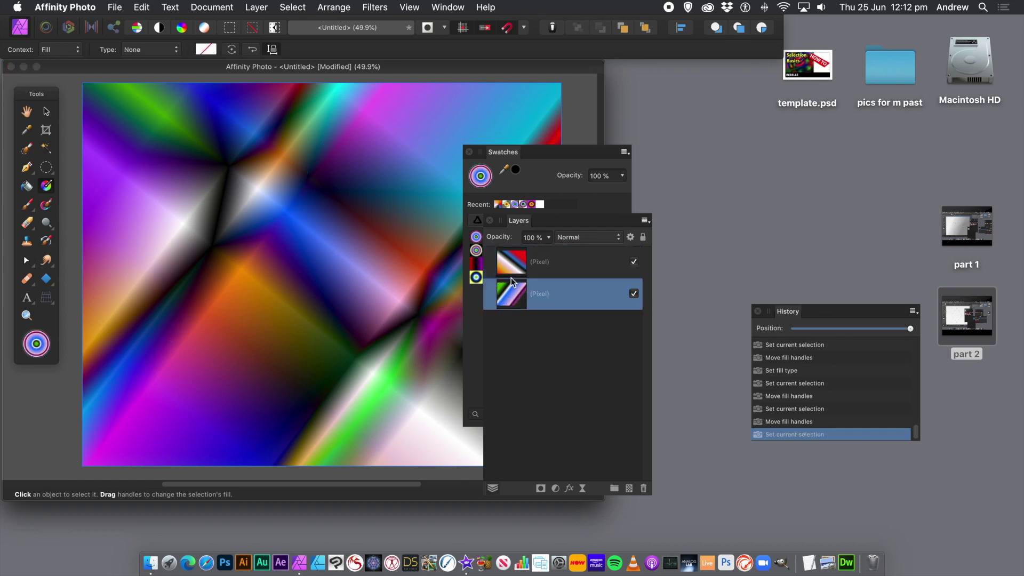
left_click(510, 276)
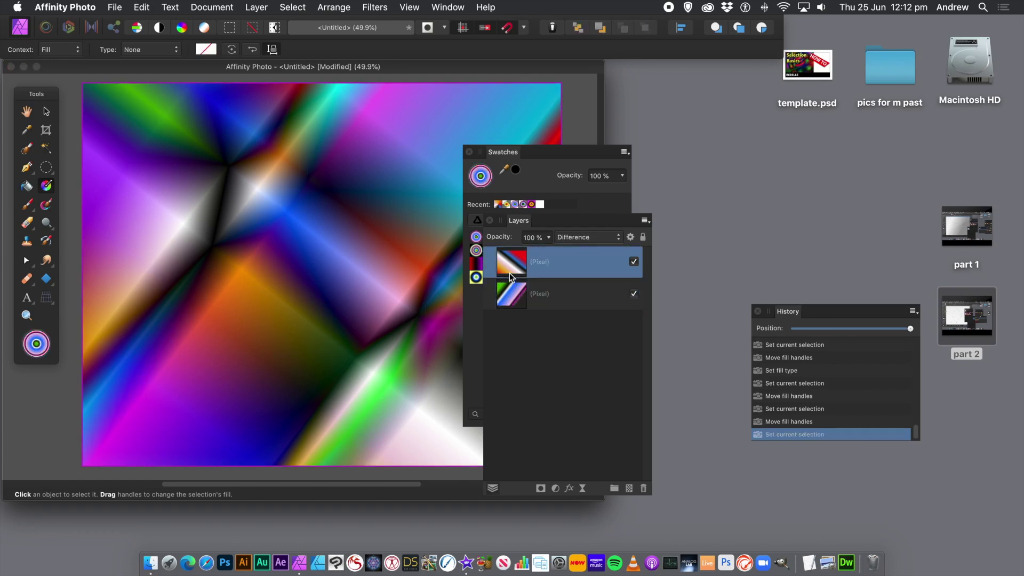